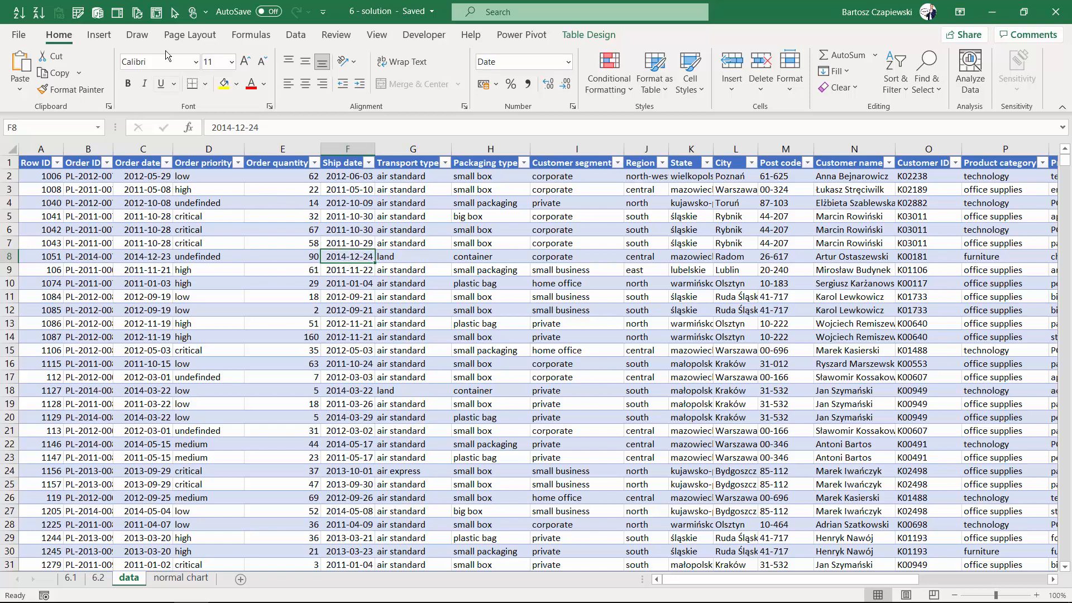
- Create a PivotTable from Table1 on a new worksheet
{"action": "left_click", "coordinate": [98, 34]}
{"action": "left_click", "coordinate": [31, 66]}
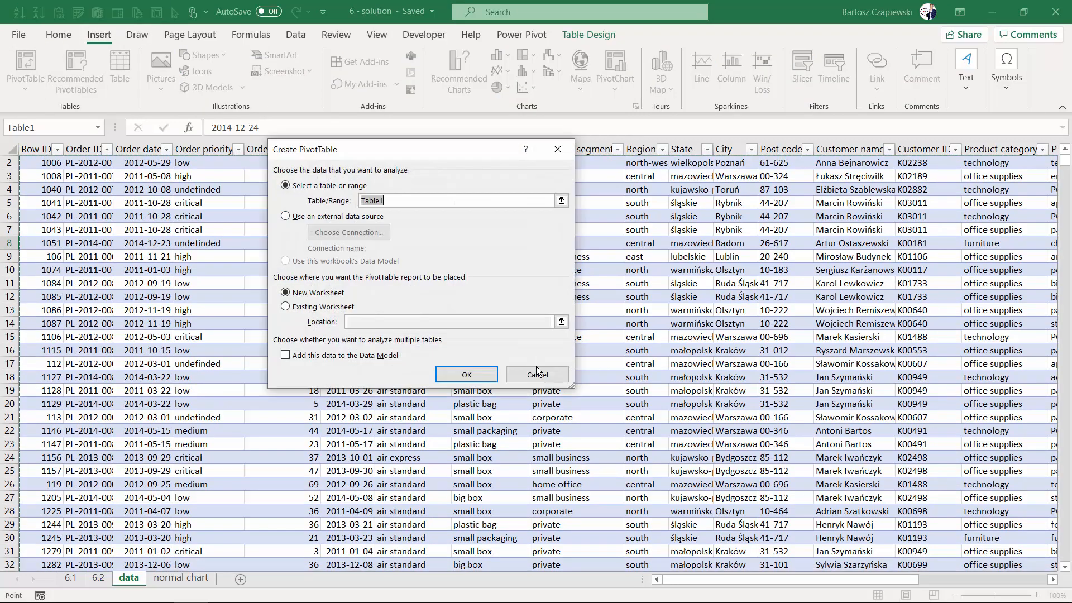
{"action": "left_click", "coordinate": [464, 374]}
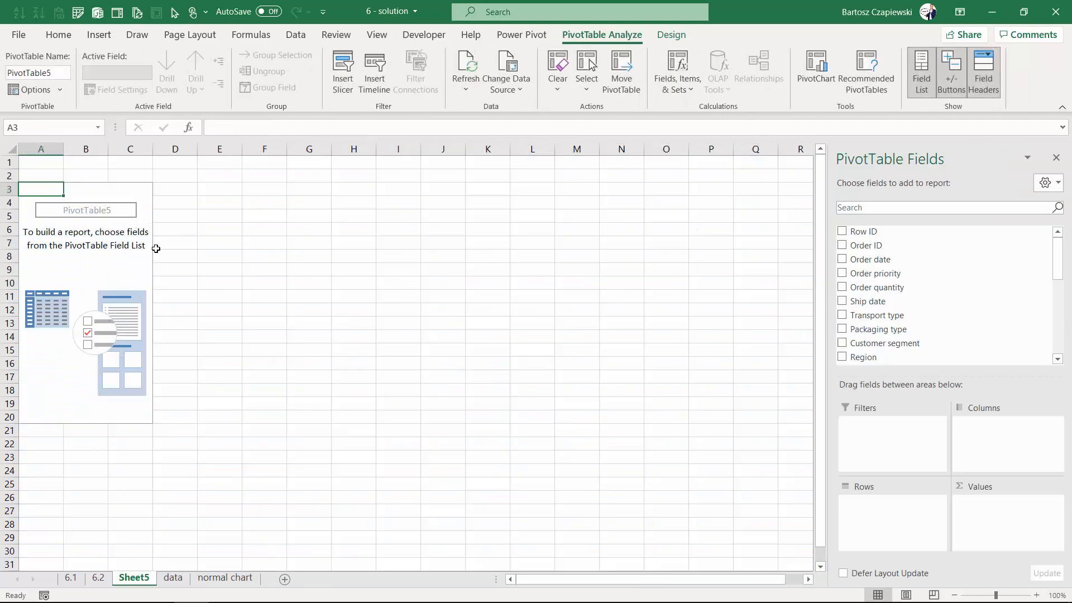
- Group the PivotTable rows by the order date's Years and Months, leaving the Order date field itself out of the rows
{"action": "left_click_drag", "start_coordinate": [869, 261], "coordinate": [889, 518]}
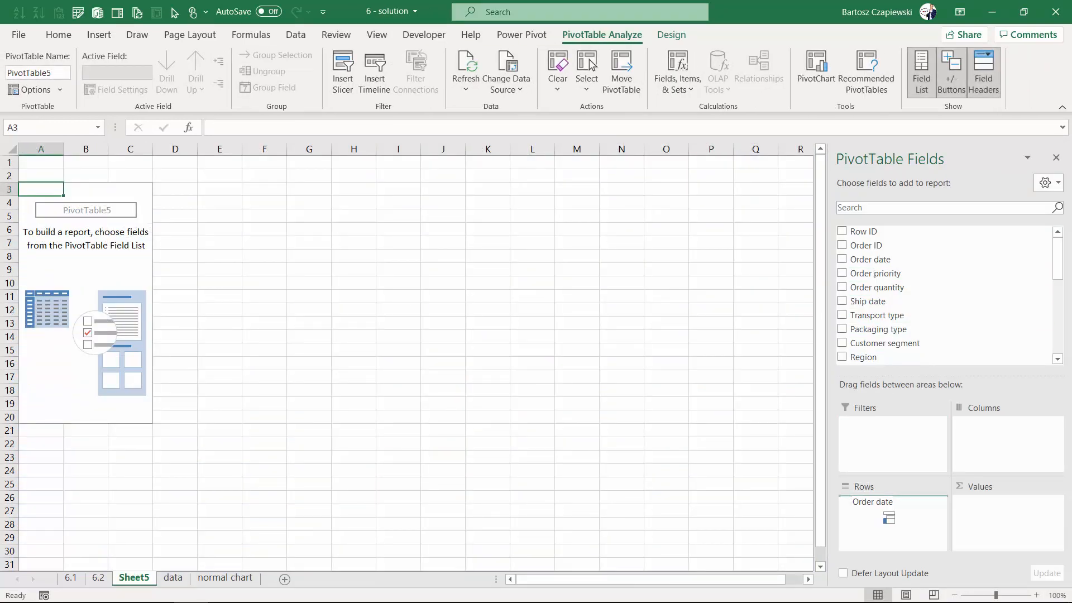
{"action": "left_click_drag", "start_coordinate": [889, 518], "coordinate": [887, 519]}
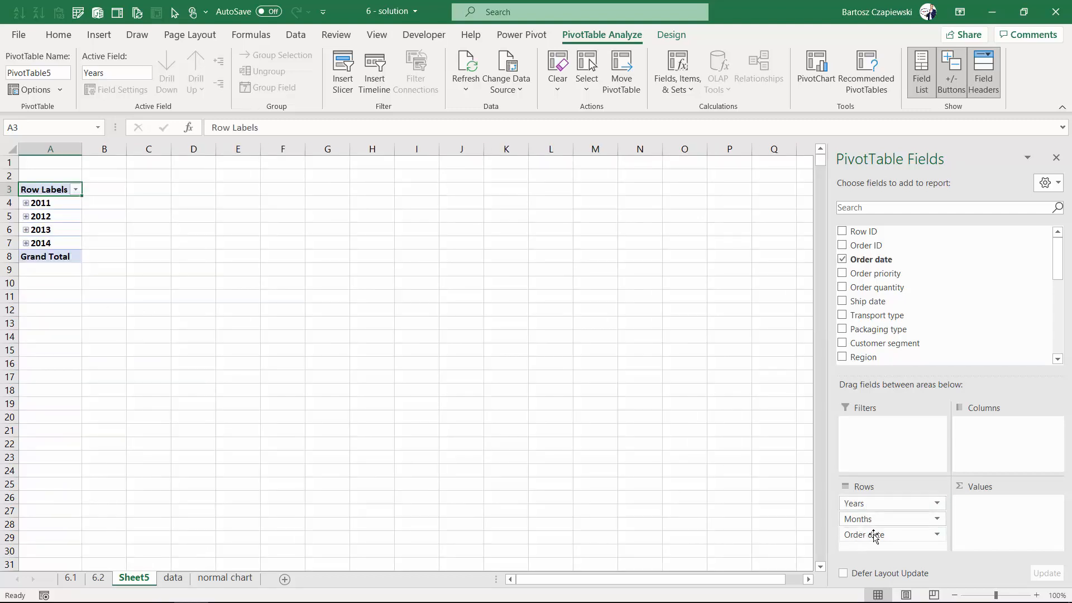
{"action": "left_click_drag", "start_coordinate": [873, 536], "coordinate": [679, 477]}
- Add Sales as a sum and Order ID as a count to the PivotTable values
{"action": "scroll", "coordinate": [921, 284], "scroll_direction": "down", "scroll_amount": 5}
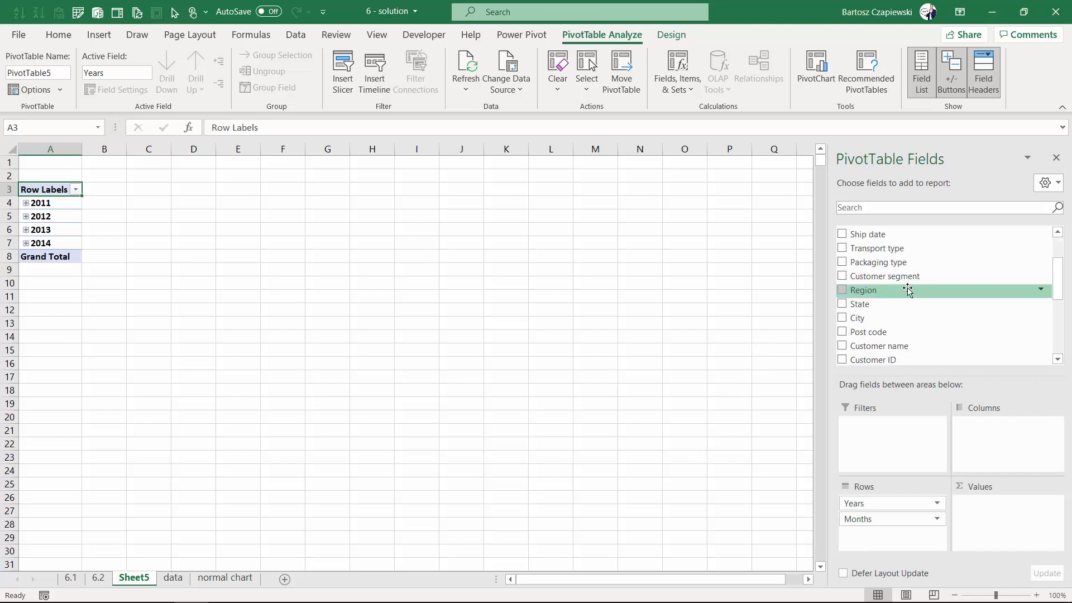
{"action": "left_click_drag", "start_coordinate": [859, 248], "coordinate": [981, 516]}
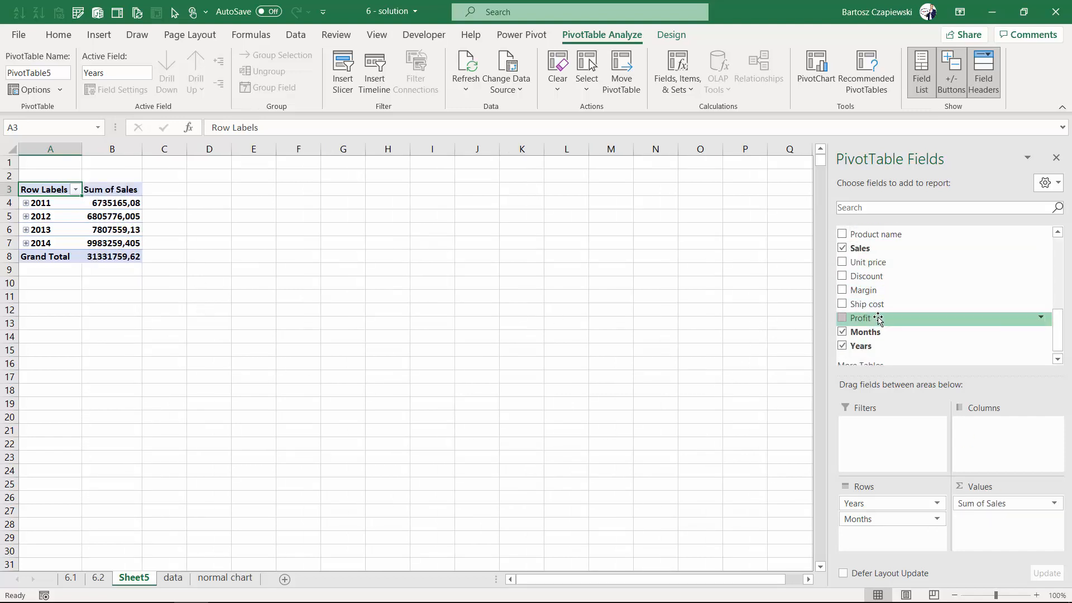
{"action": "scroll", "coordinate": [877, 317], "scroll_direction": "up", "scroll_amount": 2}
{"action": "scroll", "coordinate": [877, 317], "scroll_direction": "up", "scroll_amount": 4}
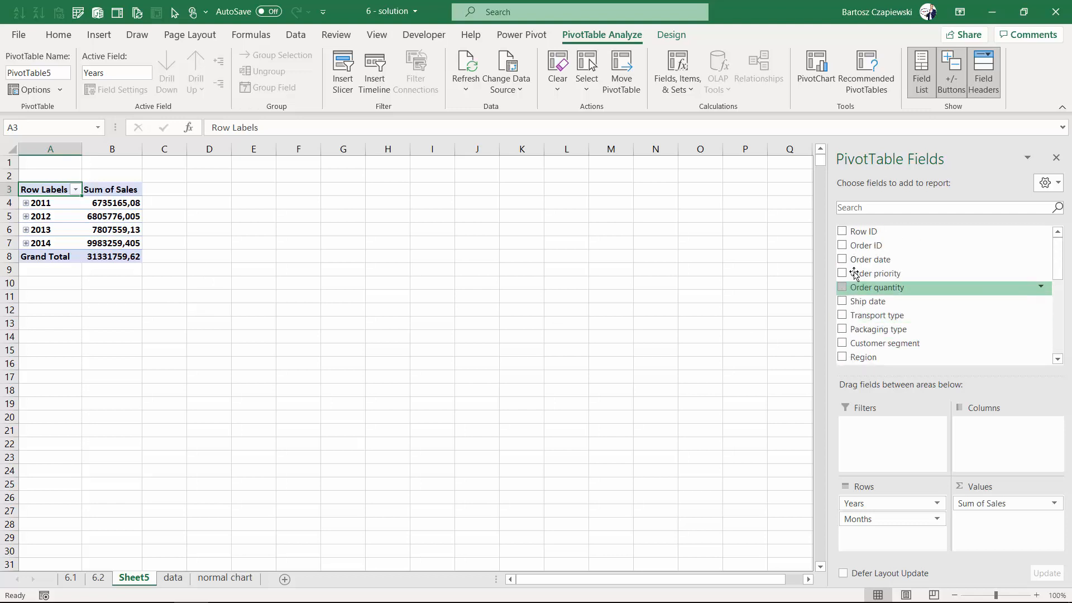
{"action": "left_click_drag", "start_coordinate": [868, 246], "coordinate": [1022, 524]}
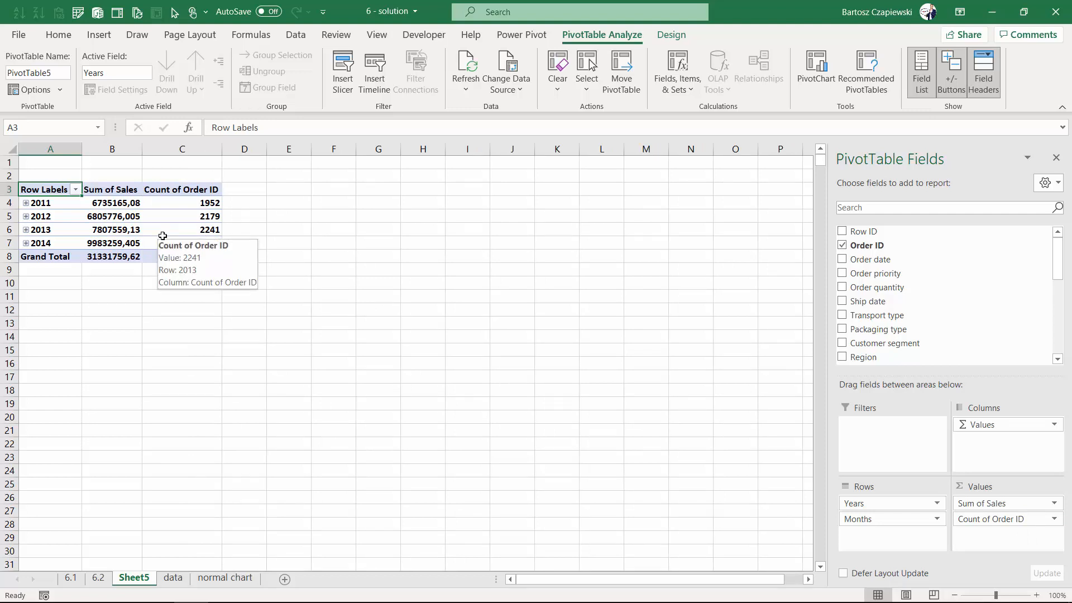
- Insert a combo PivotChart with Sum of Sales as Clustered Column and Count of Order ID as Line with Markers on the secondary axis
{"action": "left_click", "coordinate": [99, 36]}
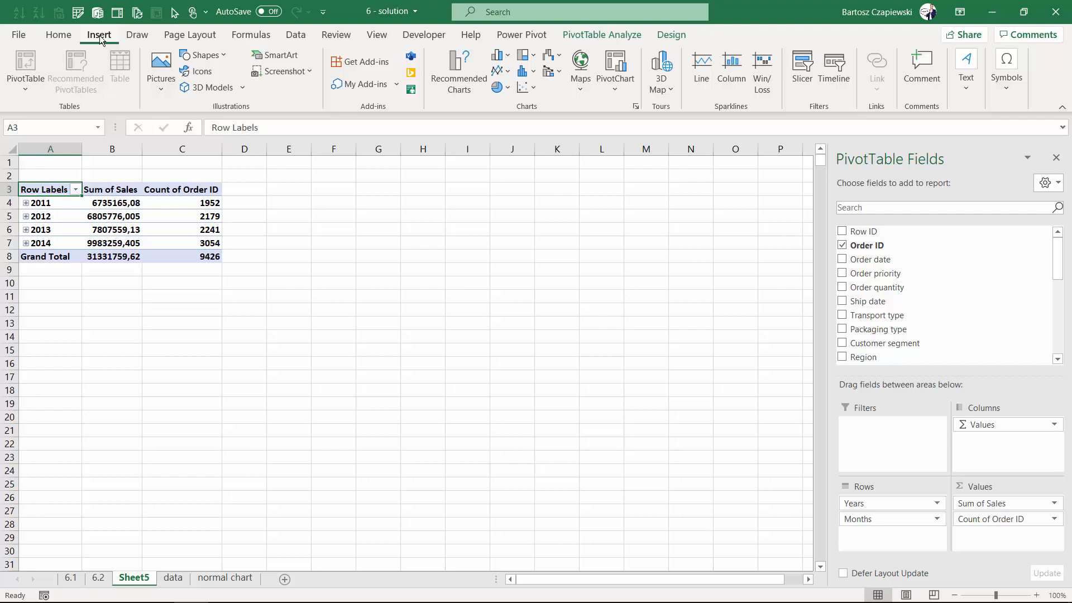
{"action": "left_click", "coordinate": [558, 74]}
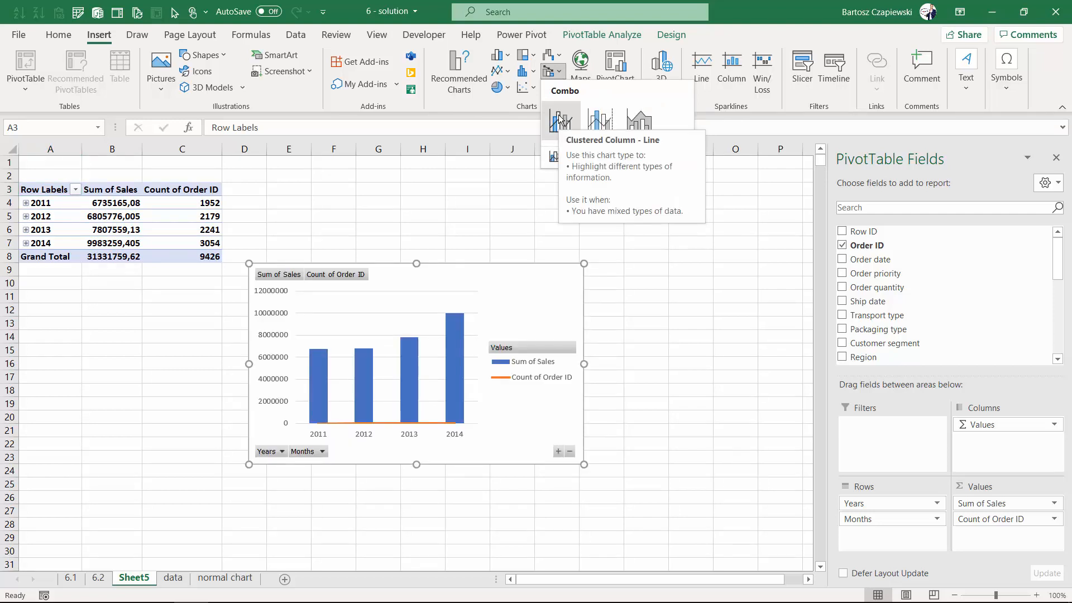
{"action": "left_click", "coordinate": [501, 108]}
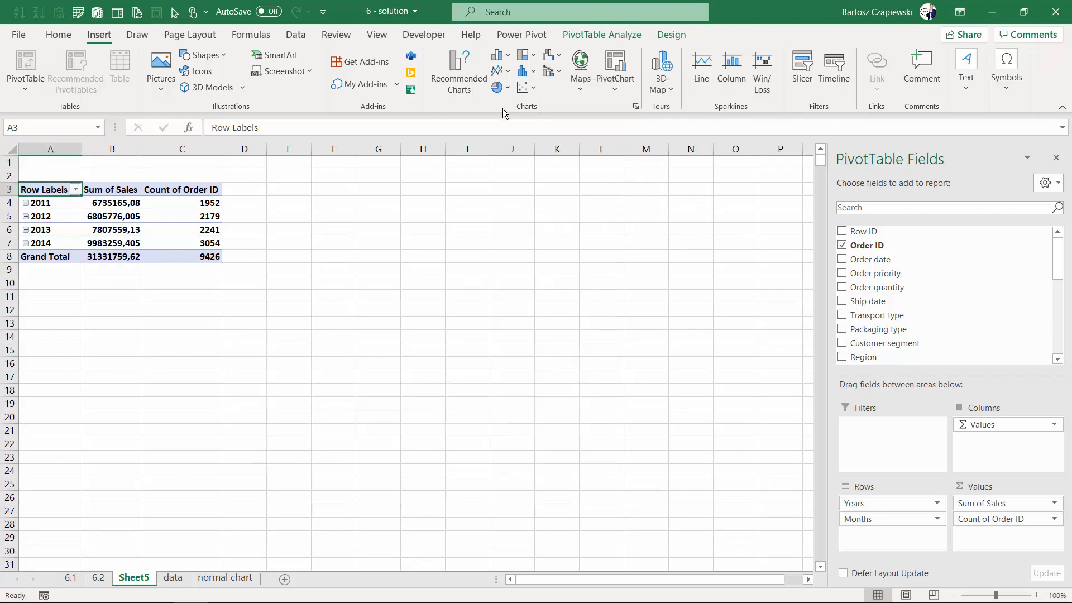
{"action": "left_click", "coordinate": [636, 108]}
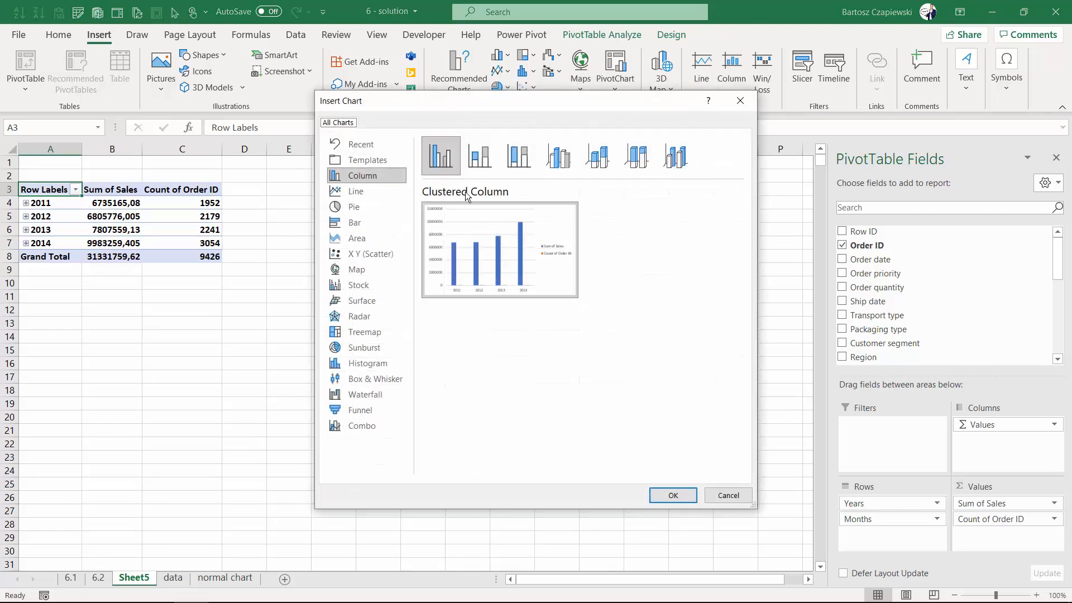
{"action": "left_click", "coordinate": [362, 426]}
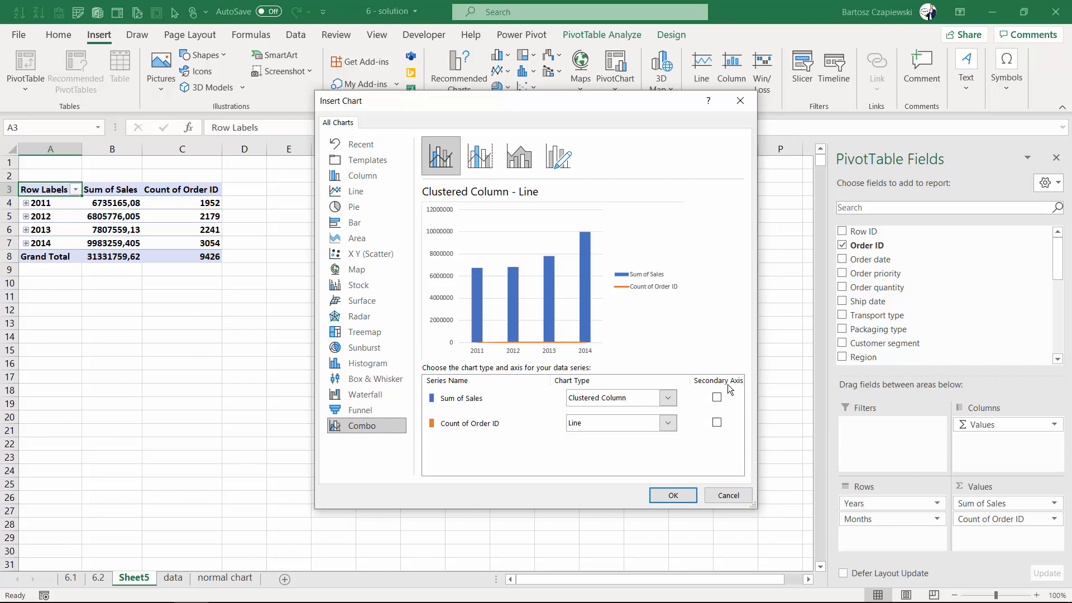
{"action": "left_click", "coordinate": [717, 423]}
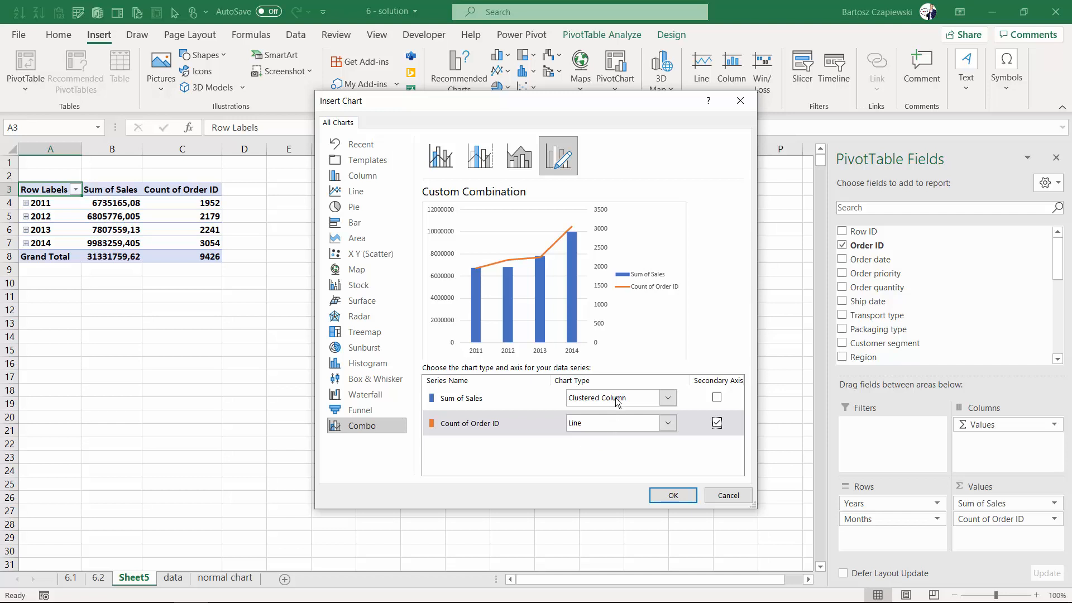
{"action": "left_click", "coordinate": [613, 422]}
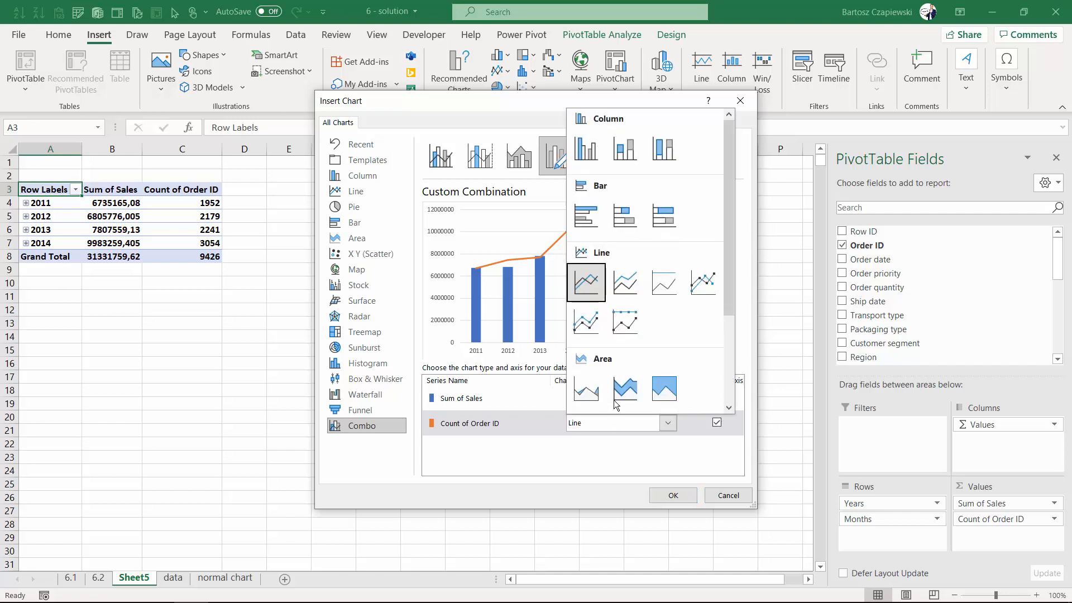
{"action": "left_click", "coordinate": [712, 280]}
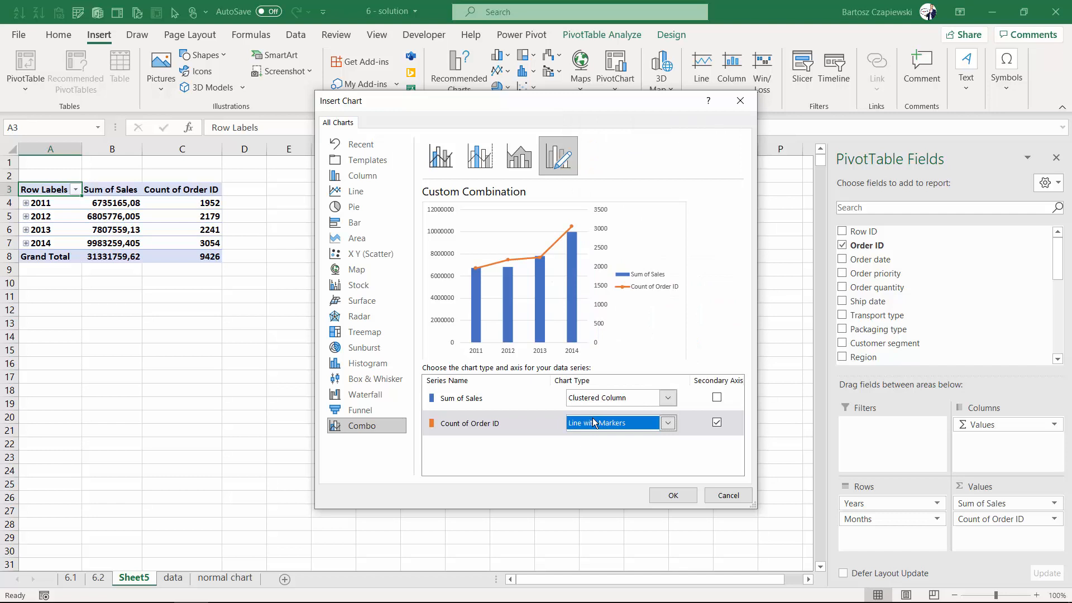
{"action": "left_click", "coordinate": [674, 495]}
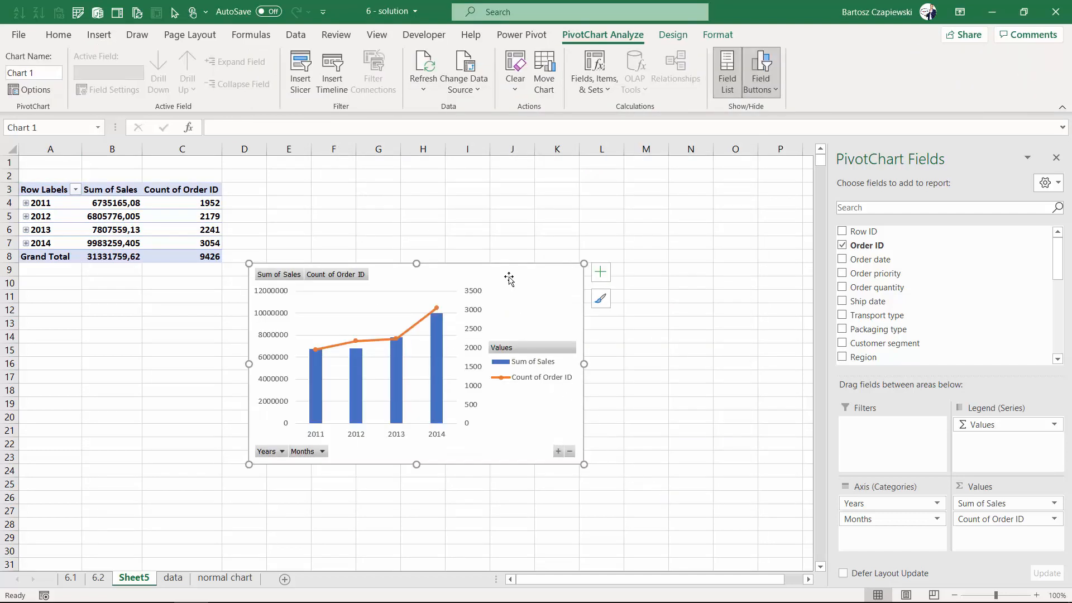
- Expand the PivotChart's axis to months, and place the chart beside the PivotTable at a larger size, spanning about columns D to O
{"action": "left_click_drag", "start_coordinate": [509, 279], "coordinate": [557, 249]}
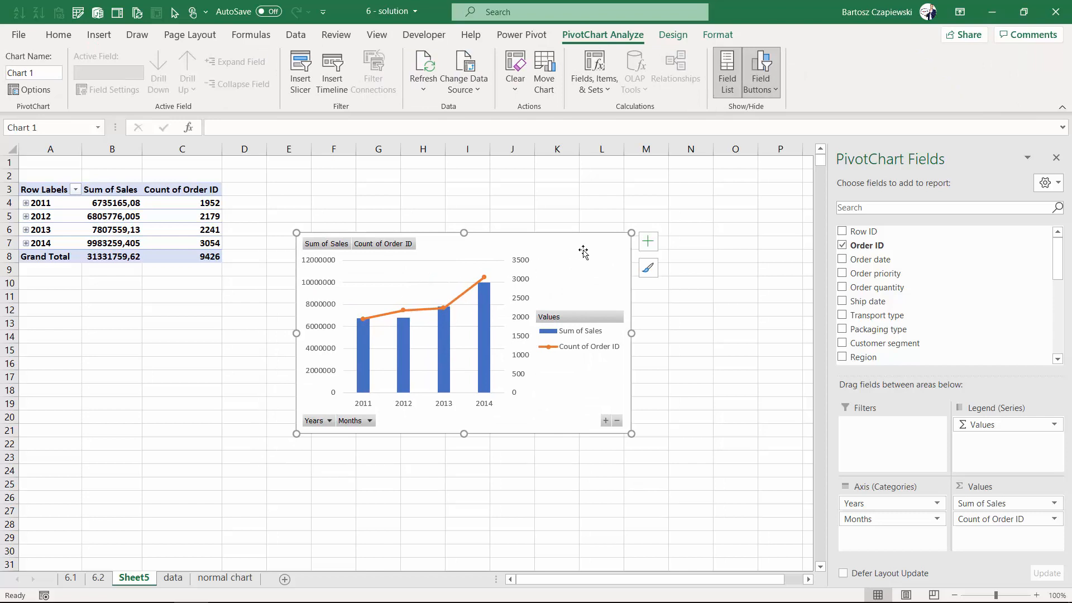
{"action": "left_click", "coordinate": [605, 420]}
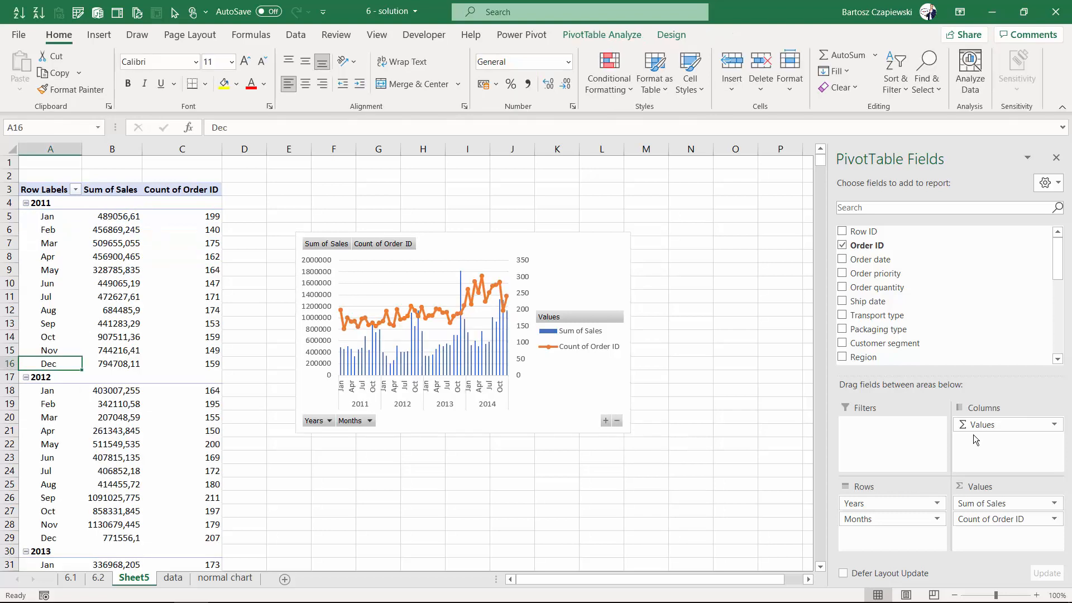
{"action": "left_click_drag", "start_coordinate": [541, 237], "coordinate": [494, 189]}
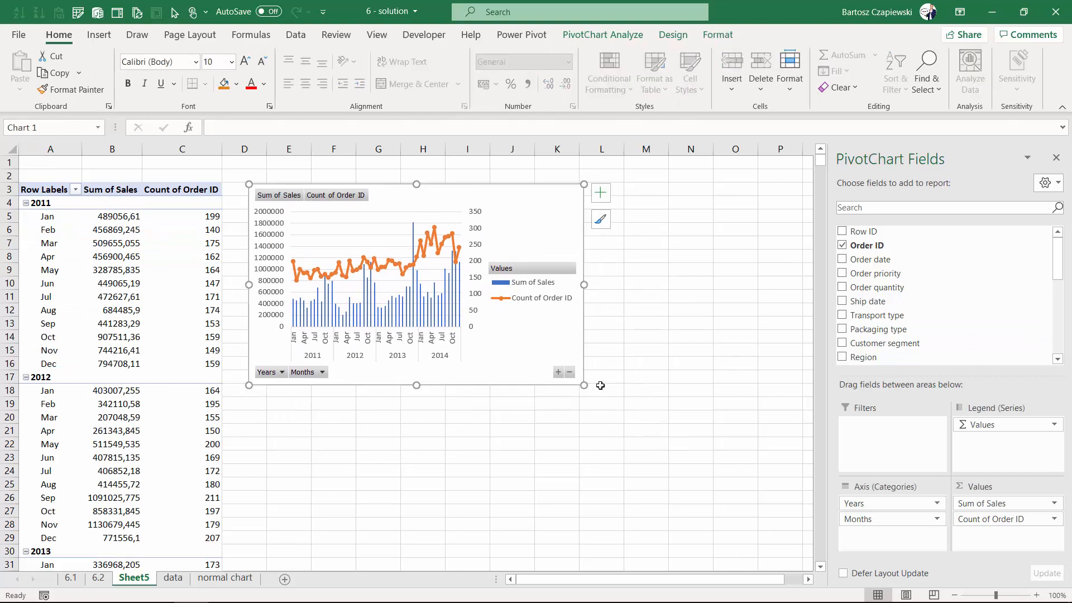
{"action": "left_click_drag", "start_coordinate": [583, 385], "coordinate": [747, 404]}
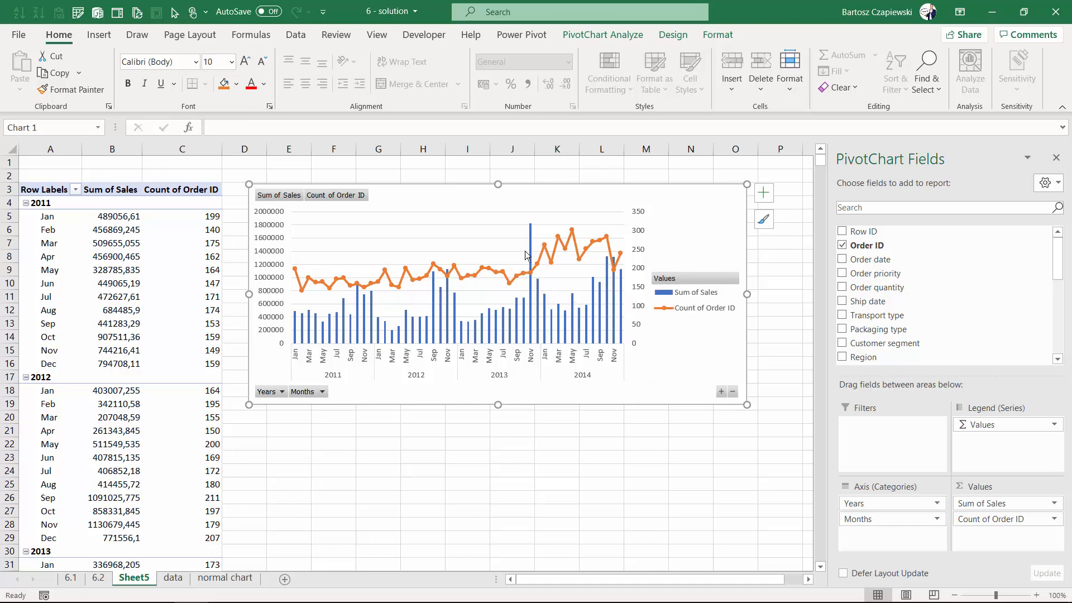
- Hide all field buttons on the PivotChart
{"action": "mouse_move", "coordinate": [533, 254]}
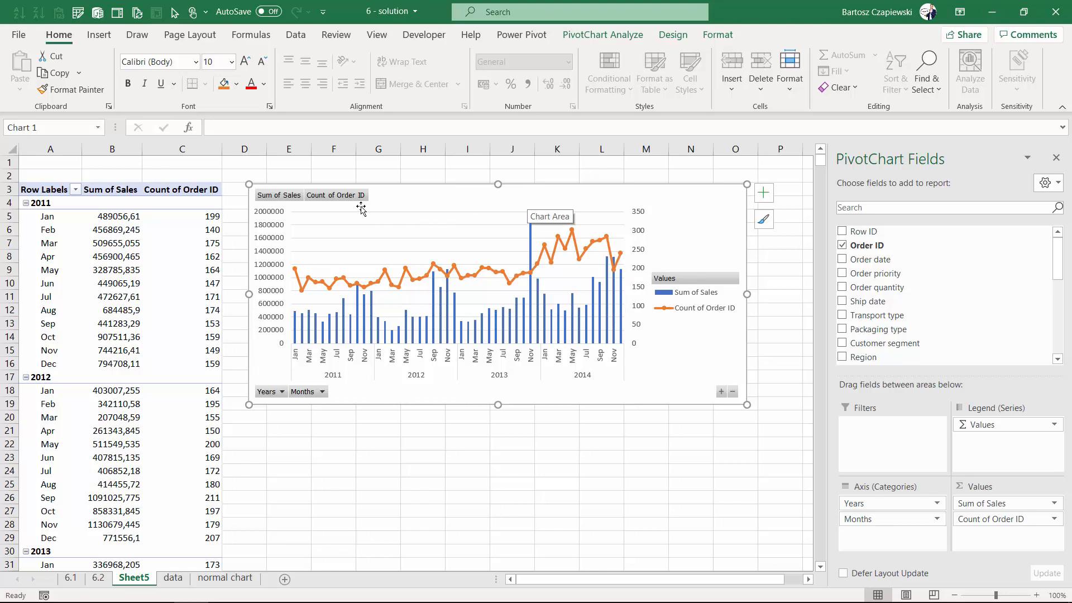
{"action": "right_click", "coordinate": [285, 201]}
{"action": "left_click", "coordinate": [290, 202]}
{"action": "right_click", "coordinate": [289, 203]}
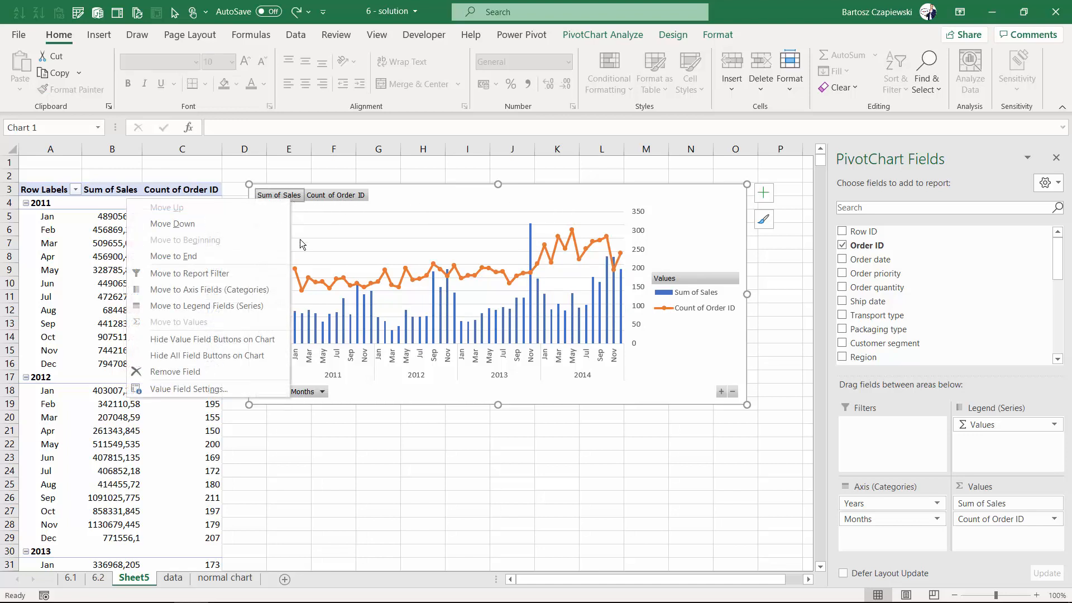
{"action": "left_click", "coordinate": [283, 350]}
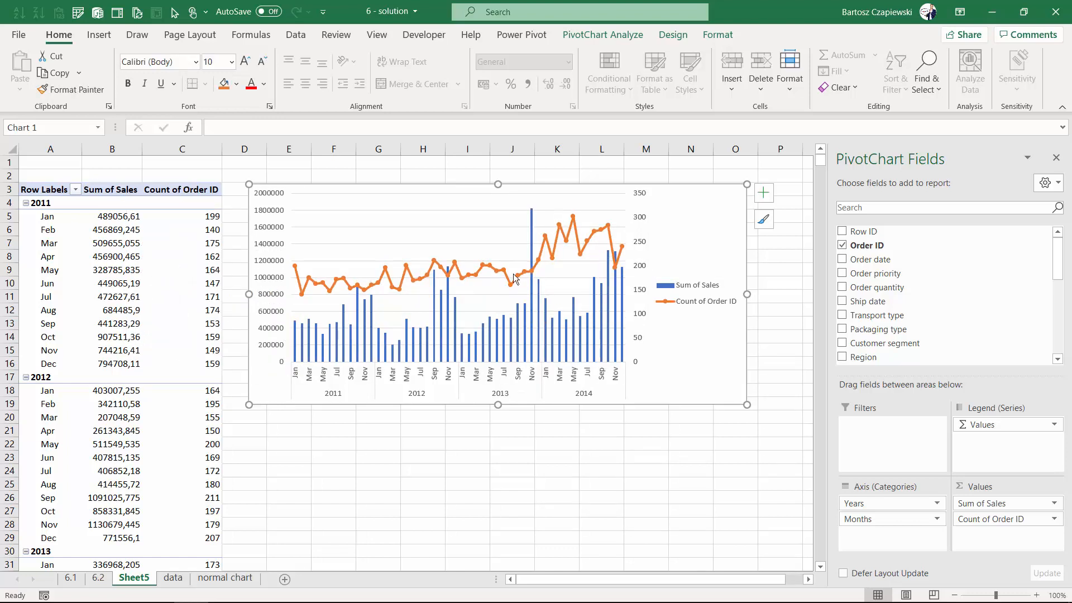
- Add a chart title to the PivotChart and set its legend position to Top
{"action": "left_click", "coordinate": [764, 194]}
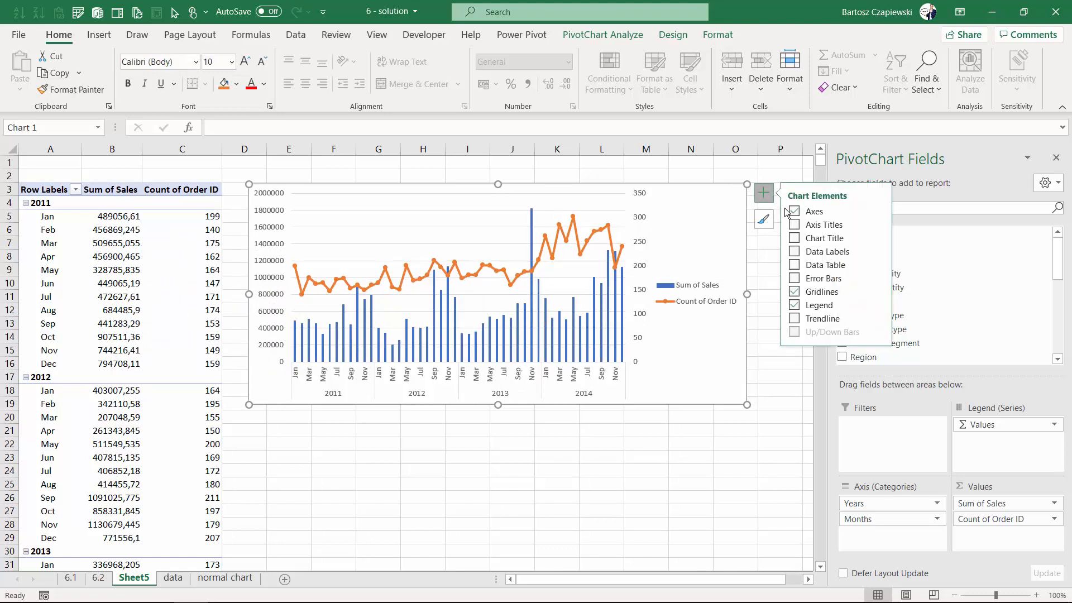
{"action": "left_click", "coordinate": [796, 239]}
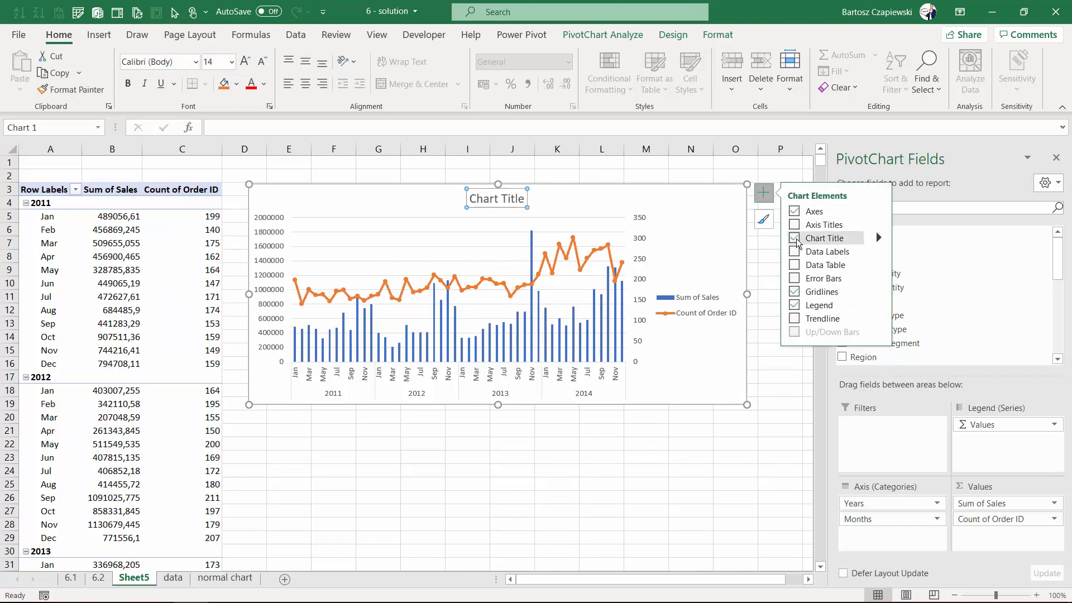
{"action": "left_click", "coordinate": [706, 306]}
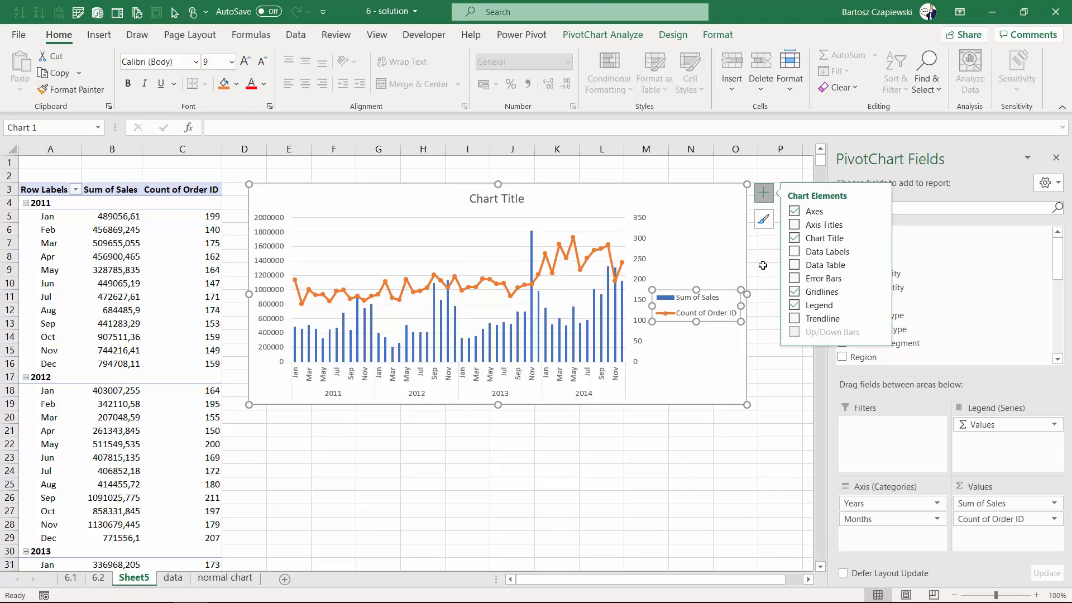
{"action": "double_click", "coordinate": [690, 309]}
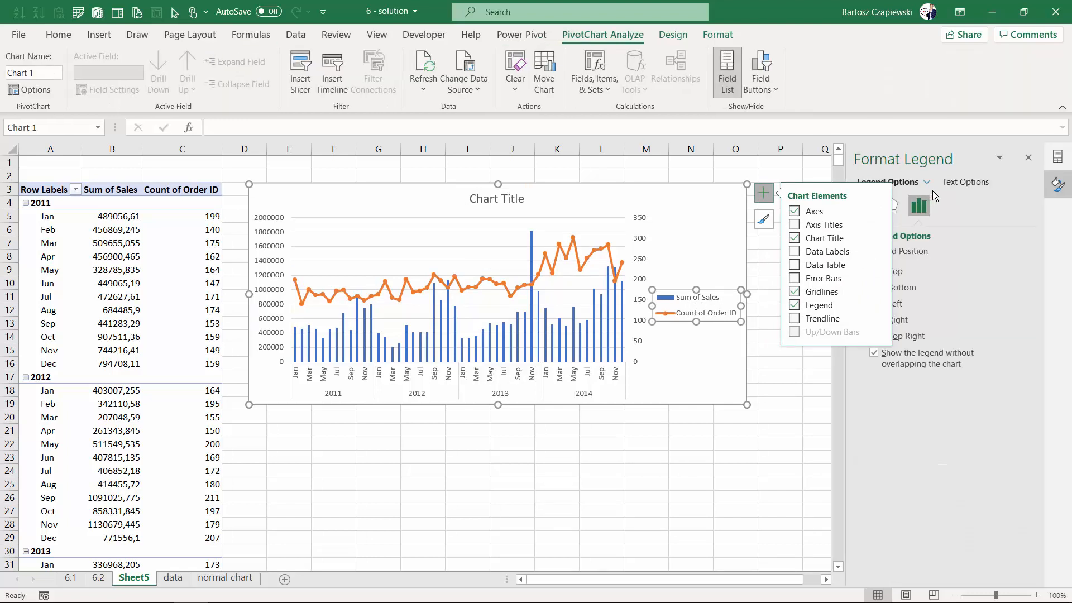
{"action": "left_click", "coordinate": [766, 193]}
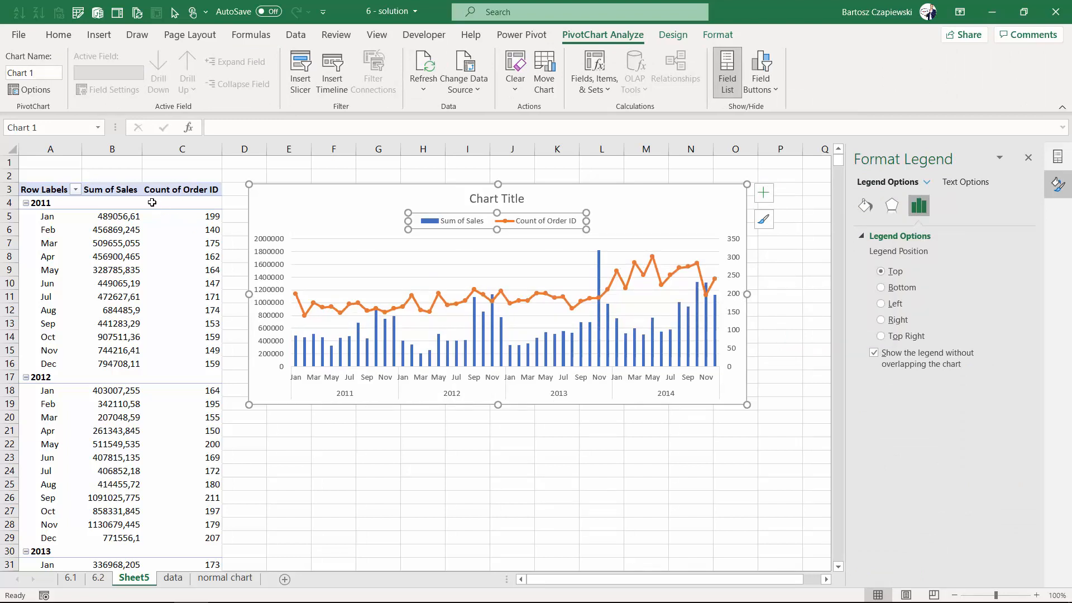
- Rename the Sum of Sales header in cell B3 to "Sales"
{"action": "left_click", "coordinate": [118, 190]}
{"action": "type", "text": "Sal"}
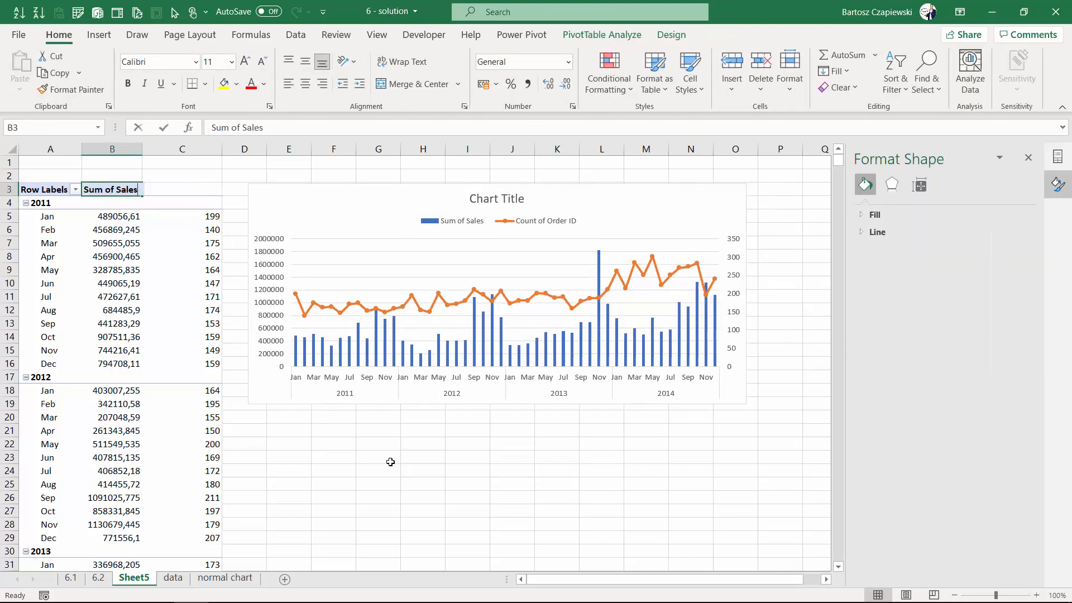
{"action": "type", "text": "es"}
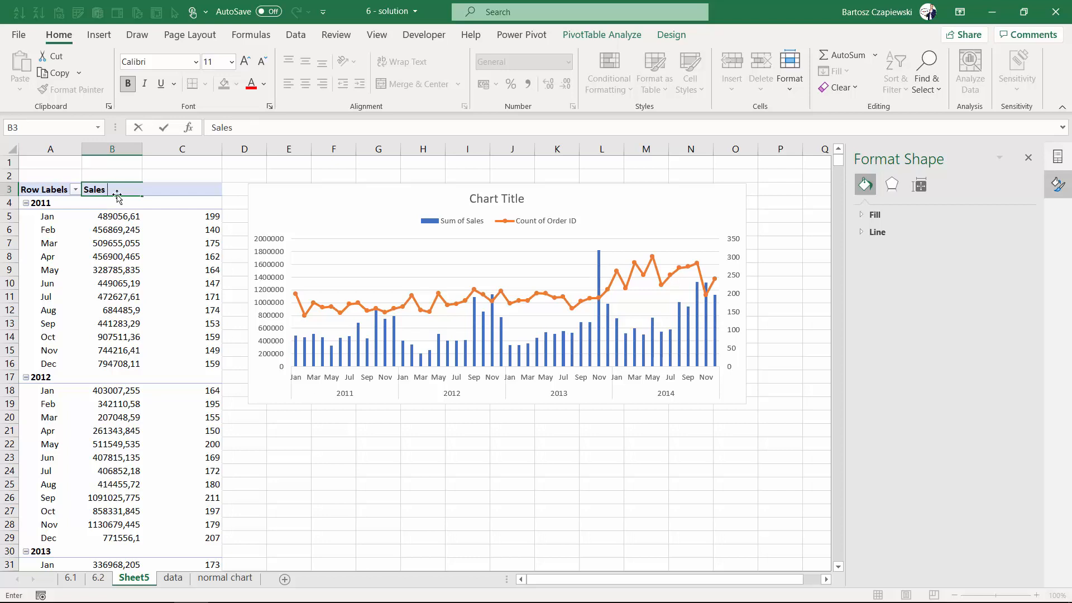
{"action": "key", "text": "Return"}
- Rename the Count of Order ID header in cell C3 to "No. Of rows"
{"action": "left_click", "coordinate": [147, 193]}
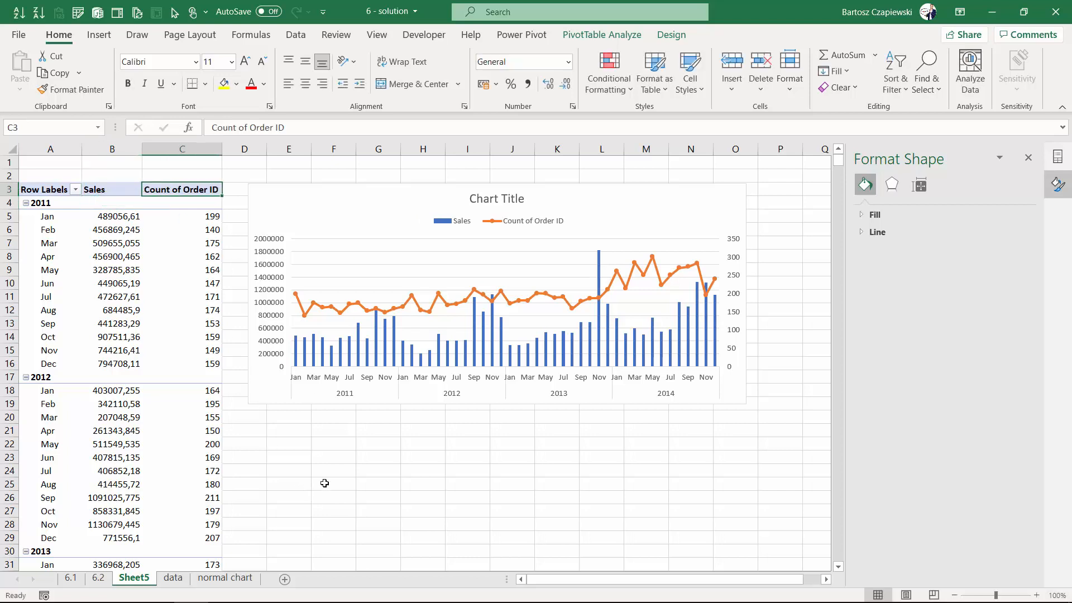
{"action": "type", "text": "No. Of ro"}
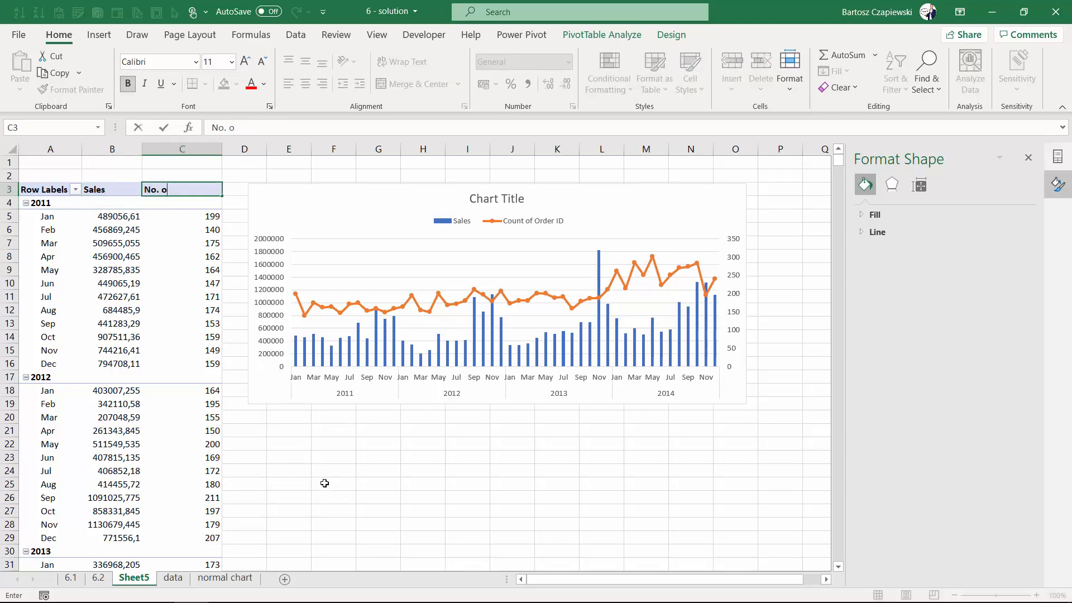
{"action": "type", "text": "ws"}
{"action": "key", "text": "Return"}
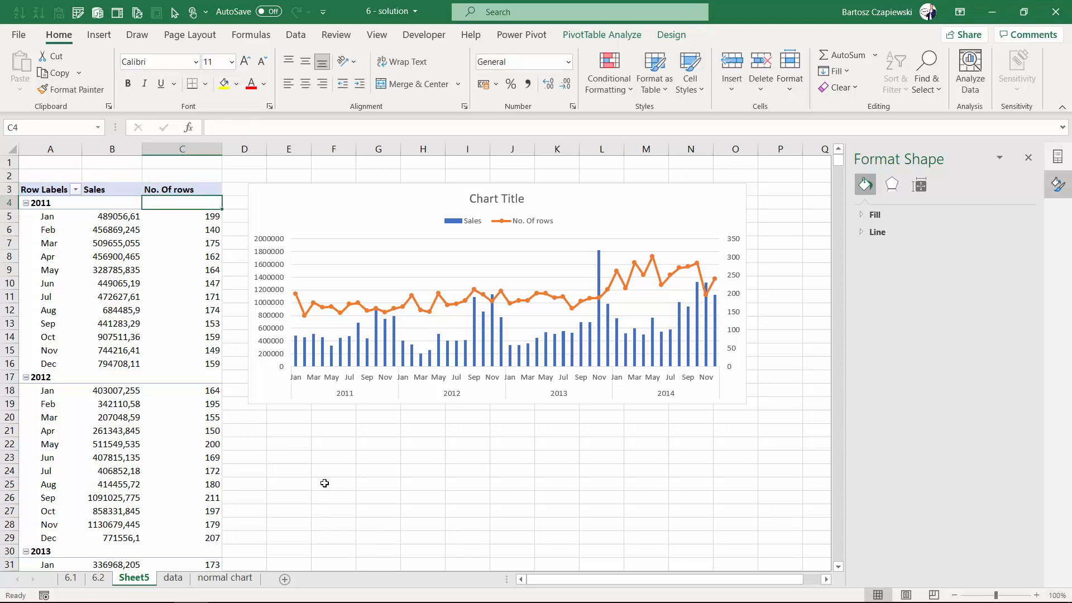
{"action": "left_click", "coordinate": [166, 190]}
- Change the PivotChart's title to "Sales and # of rows by Order Date"
{"action": "left_click", "coordinate": [474, 199]}
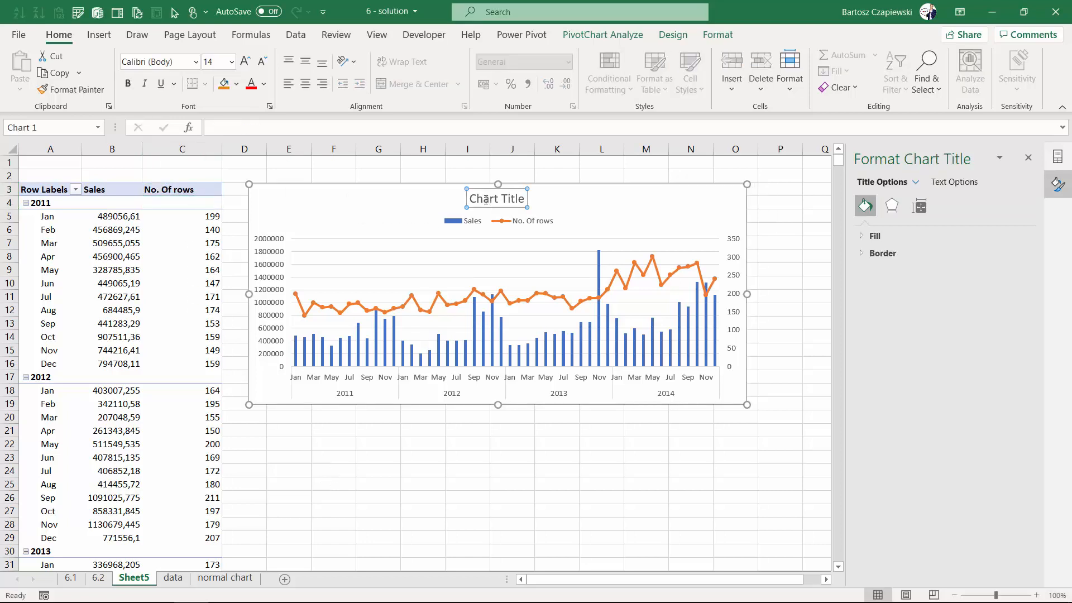
{"action": "left_click", "coordinate": [470, 198]}
{"action": "left_click_drag", "start_coordinate": [470, 198], "coordinate": [553, 198]}
{"action": "type", "text": "Sales"}
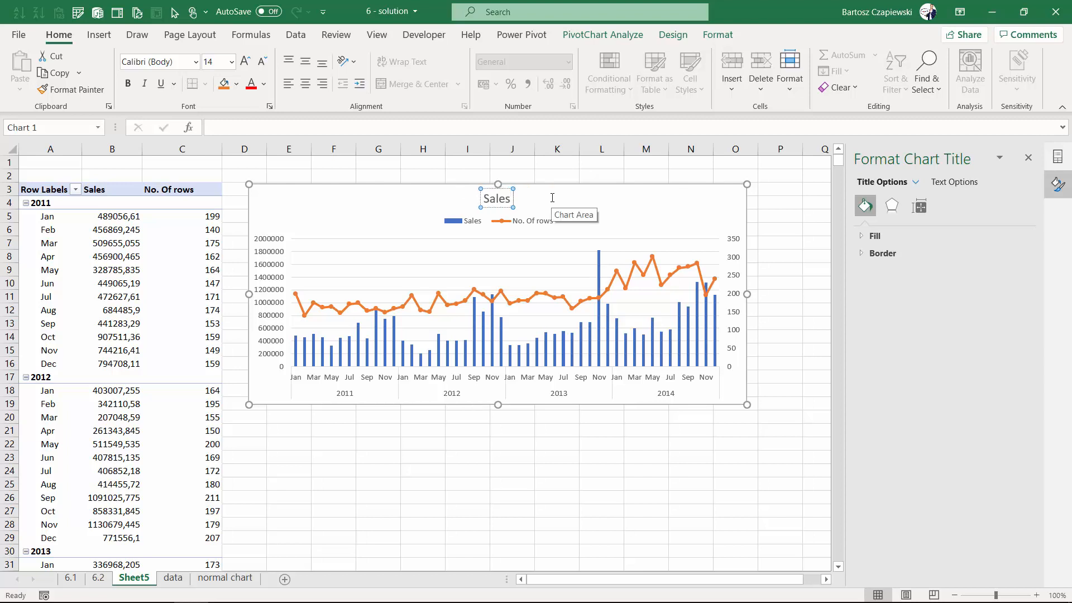
{"action": "type", "text": " and # of rows"}
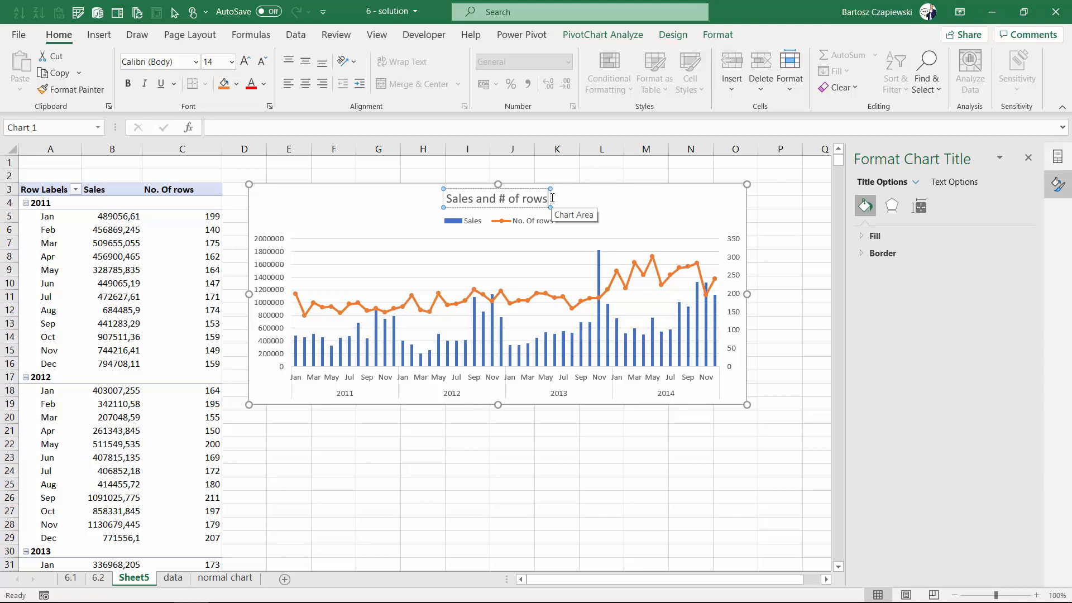
{"action": "type", "text": "by"}
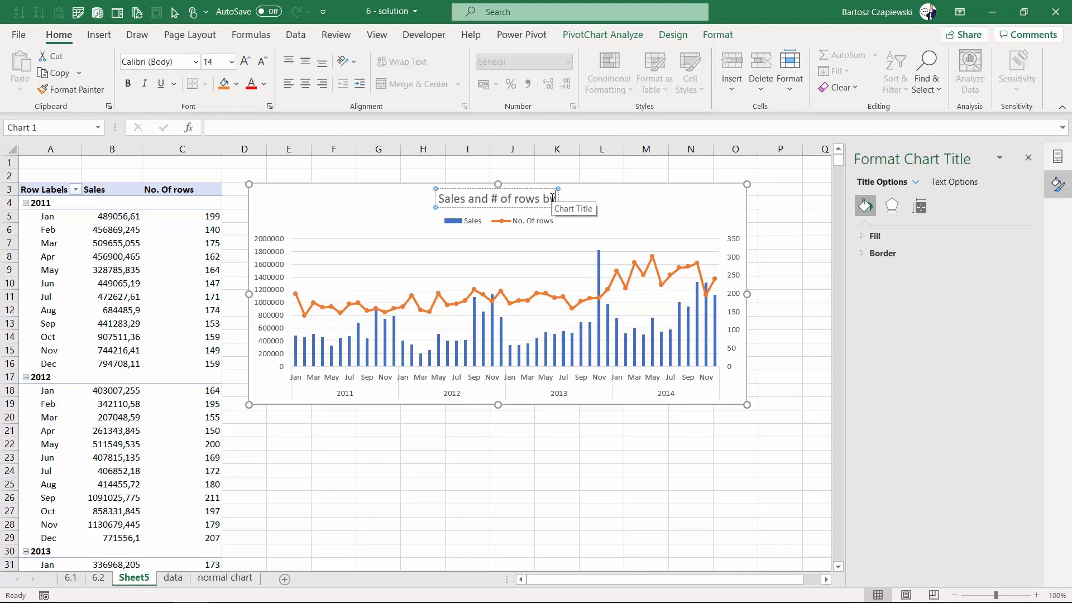
{"action": "type", "text": " Order"}
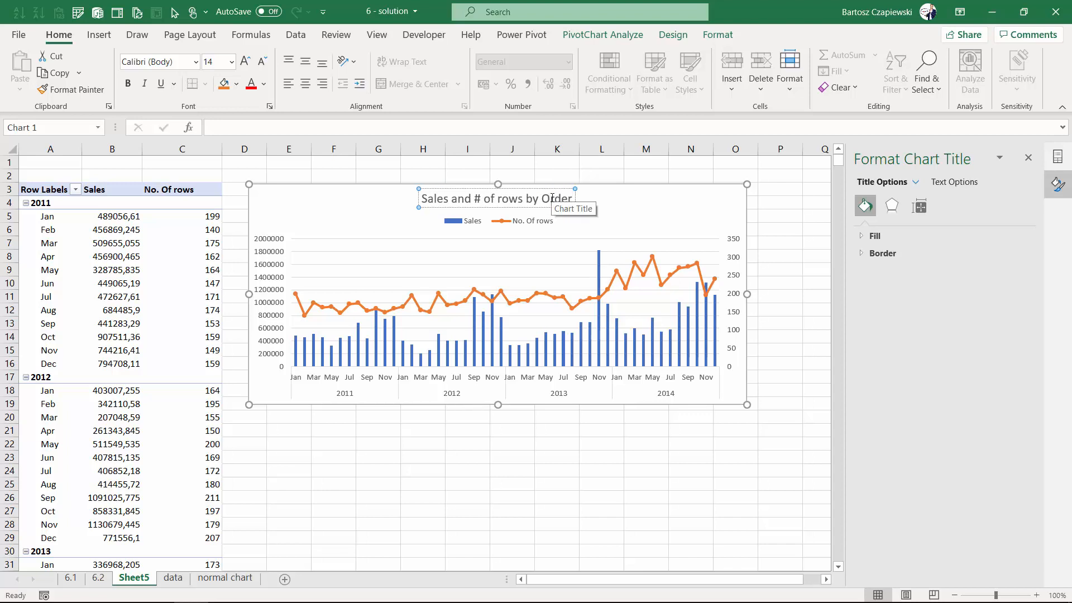
{"action": "type", "text": " Date"}
{"action": "left_click", "coordinate": [517, 434]}
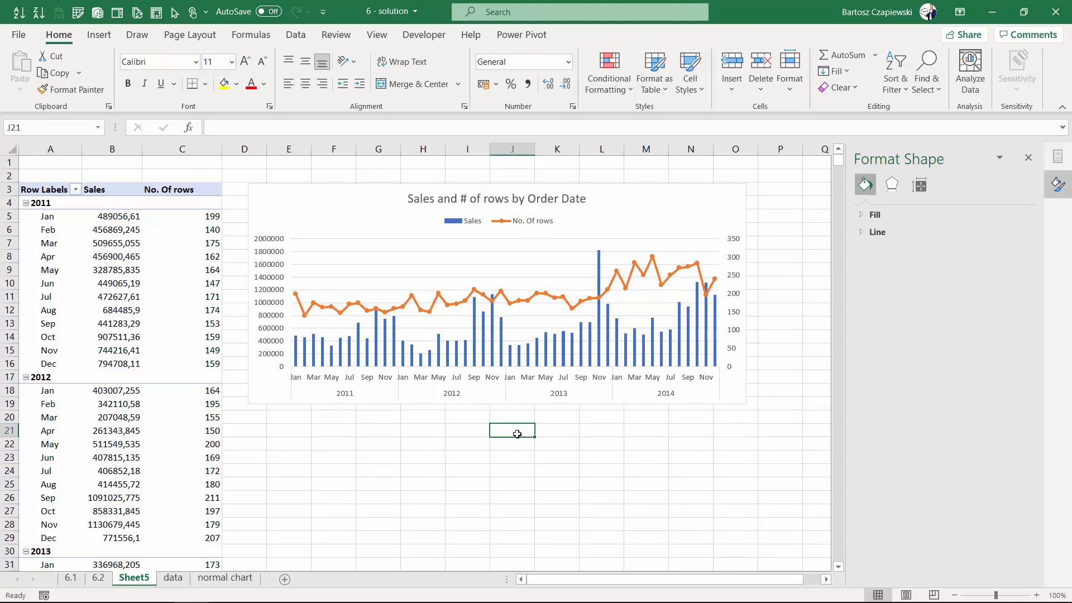
- Create a new PivotTable from Table1 on the data sheet, placed on the existing Sheet5 at cell F22
{"action": "left_click", "coordinate": [174, 577]}
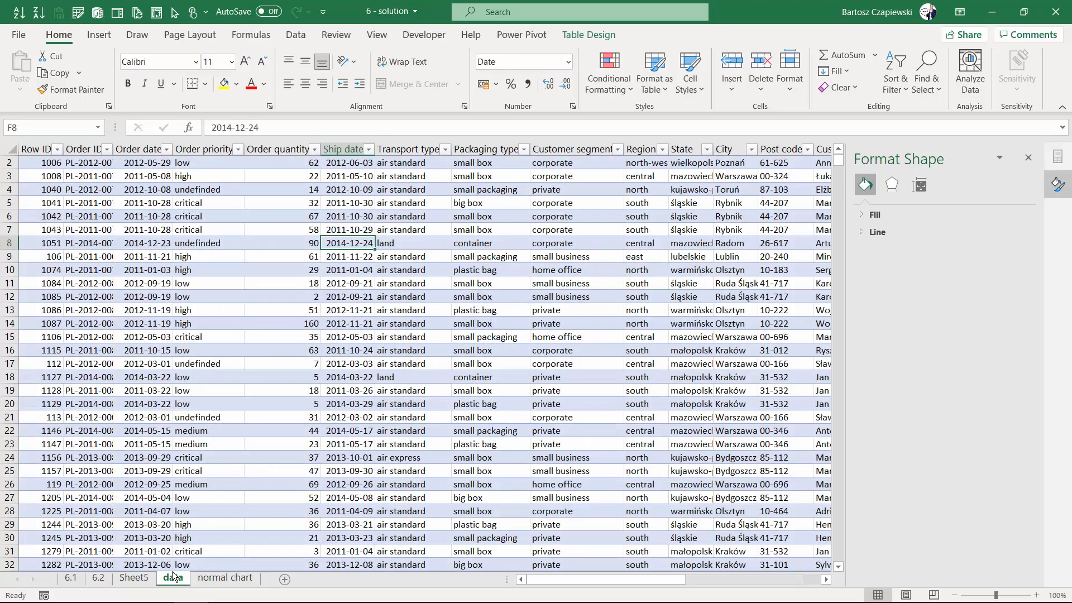
{"action": "scroll", "coordinate": [211, 319], "scroll_direction": "up", "scroll_amount": 1}
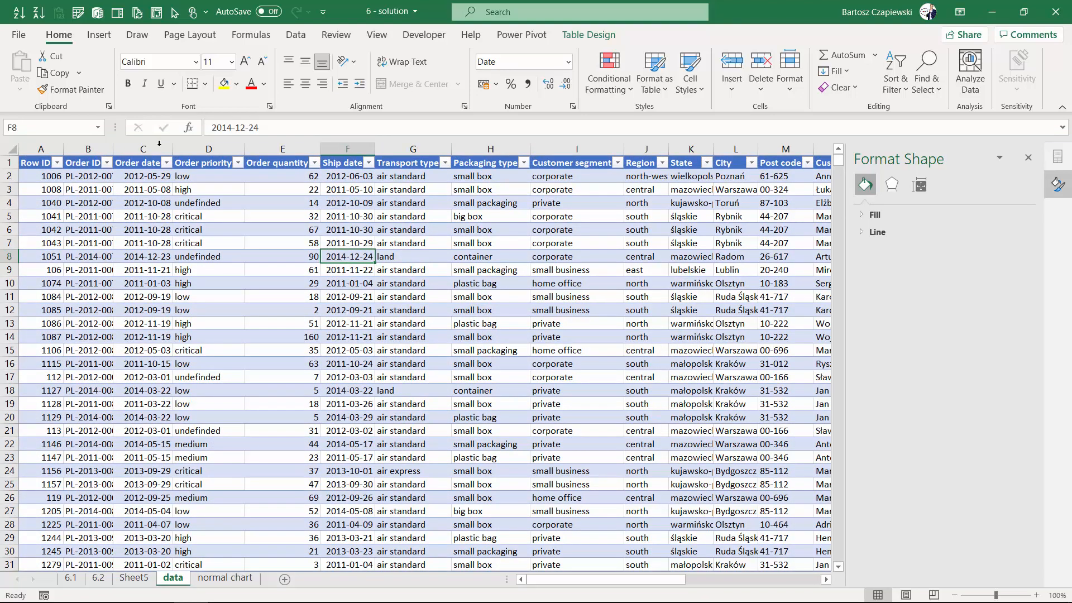
{"action": "left_click", "coordinate": [99, 35]}
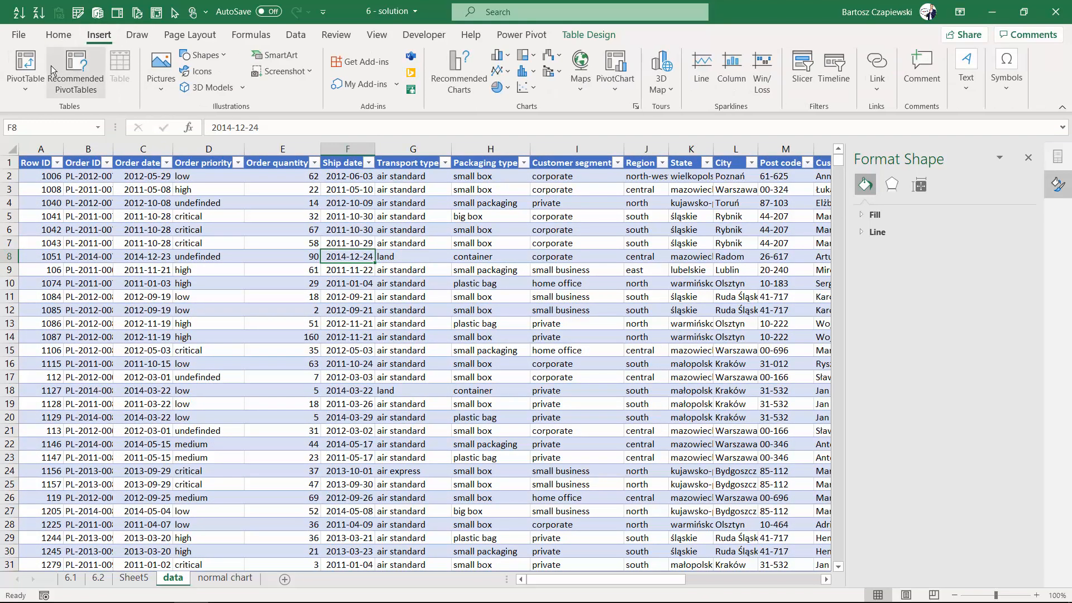
{"action": "left_click", "coordinate": [25, 63]}
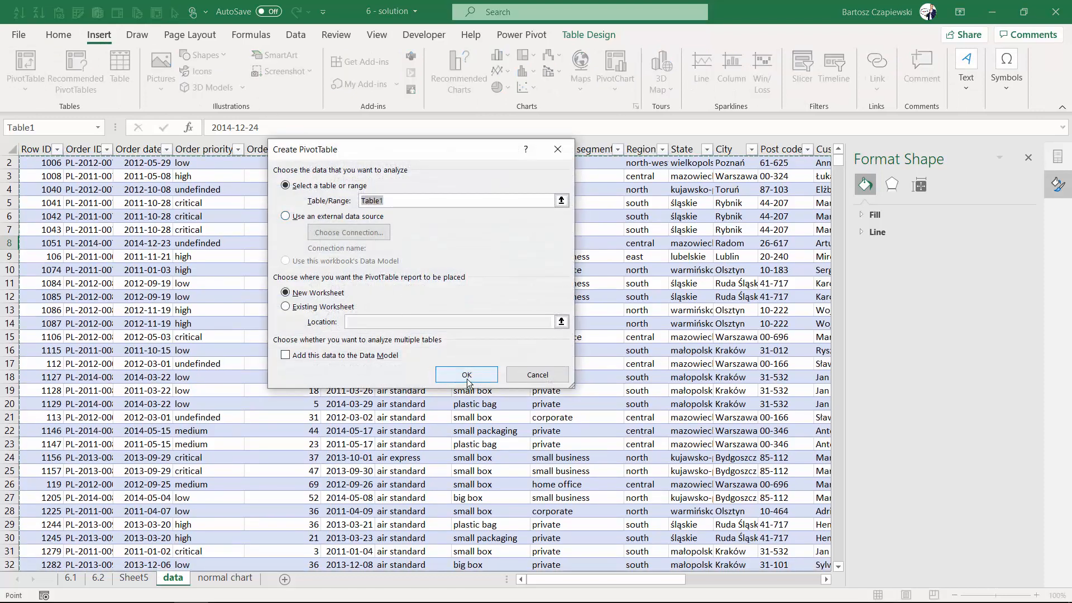
{"action": "left_click", "coordinate": [296, 307]}
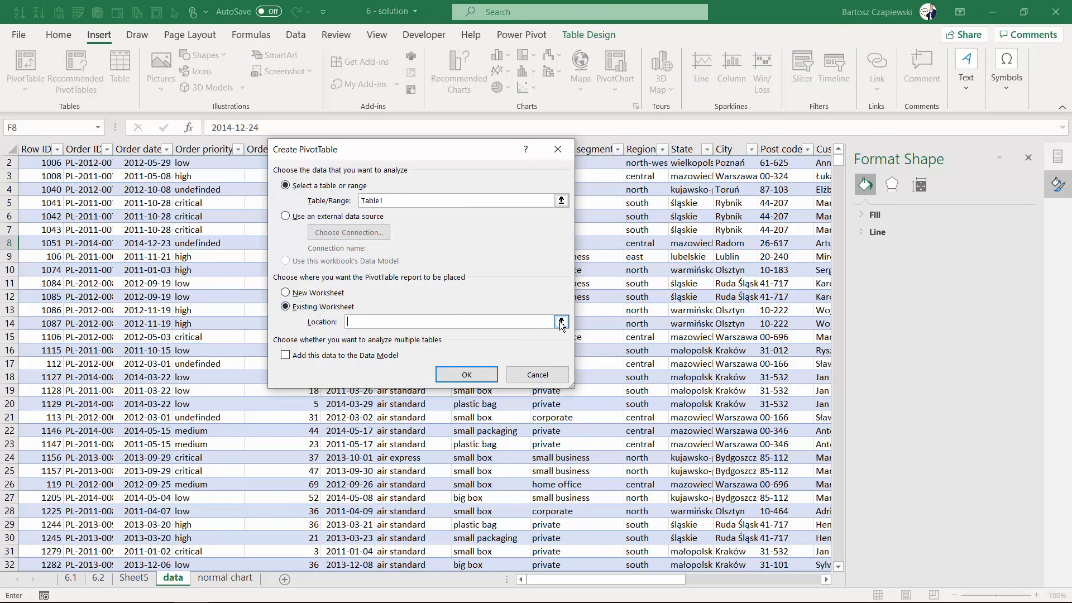
{"action": "left_click", "coordinate": [561, 322]}
{"action": "left_click", "coordinate": [134, 577]}
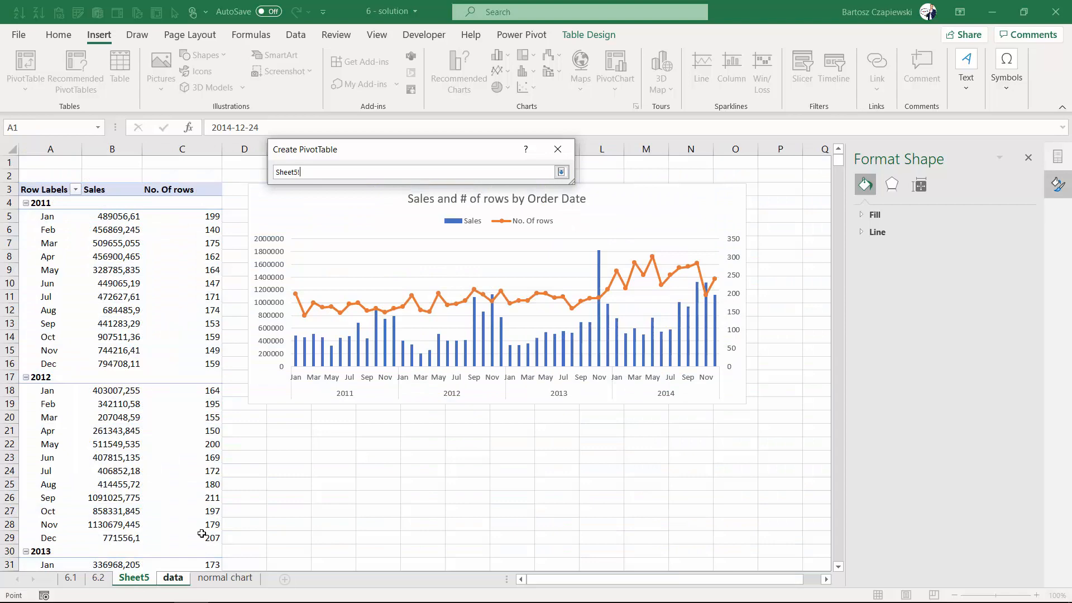
{"action": "left_click", "coordinate": [312, 446]}
{"action": "left_click", "coordinate": [561, 172]}
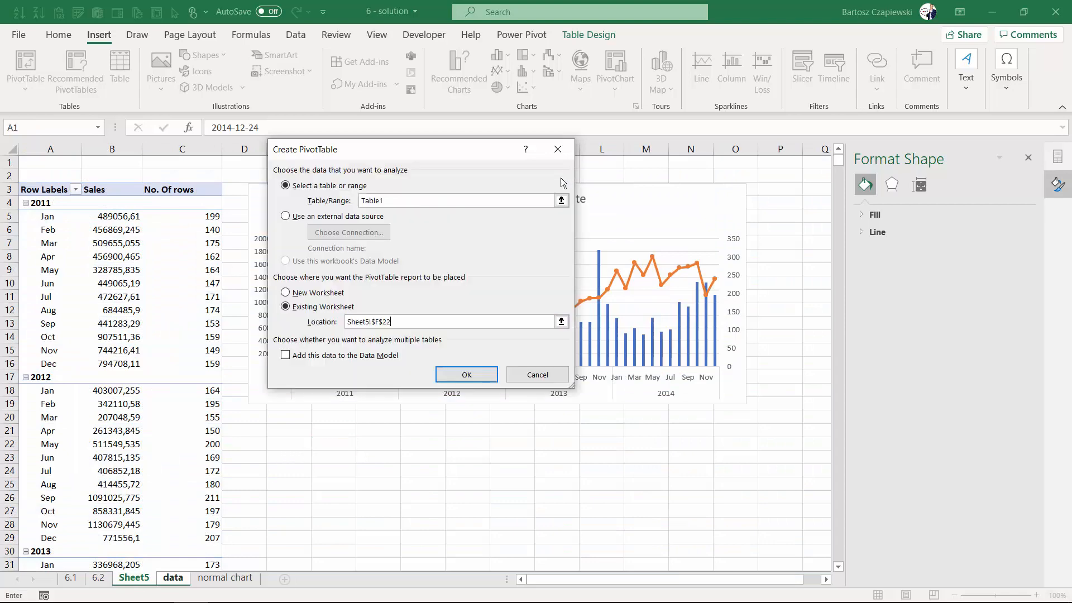
{"action": "left_click", "coordinate": [460, 376]}
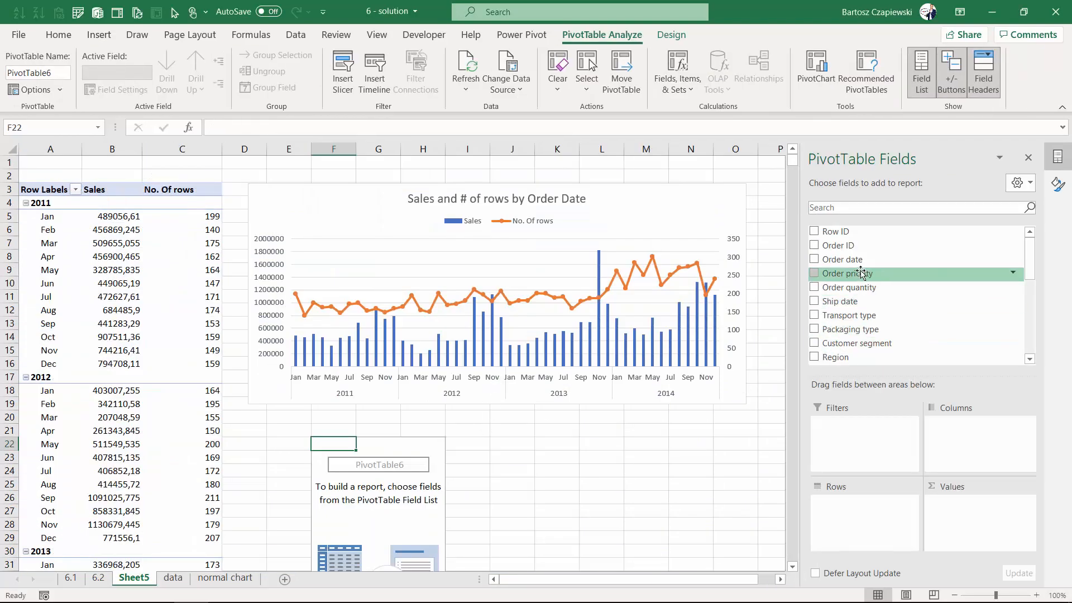
- Add Years and, beneath it, Months to the rows of the new PivotTable
{"action": "scroll", "coordinate": [854, 285], "scroll_direction": "down", "scroll_amount": 3}
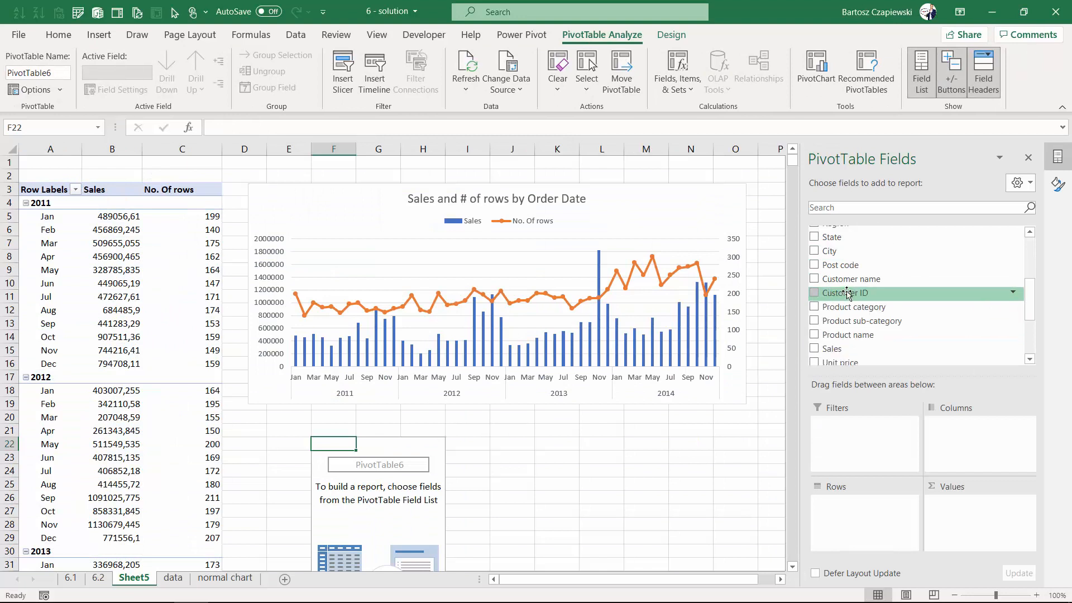
{"action": "scroll", "coordinate": [846, 292], "scroll_direction": "down", "scroll_amount": 2}
{"action": "left_click_drag", "start_coordinate": [845, 294], "coordinate": [841, 484]}
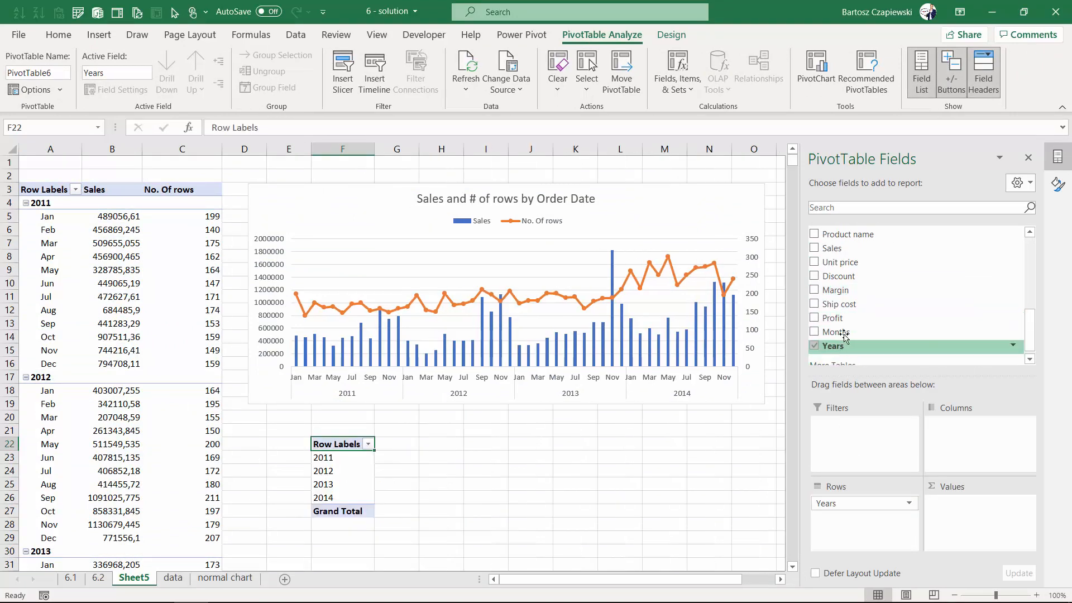
{"action": "left_click_drag", "start_coordinate": [842, 334], "coordinate": [861, 528]}
- Add Sum of Sales and Count of Order ID as values in the new PivotTable
{"action": "scroll", "coordinate": [836, 321], "scroll_direction": "up", "scroll_amount": 1}
{"action": "scroll", "coordinate": [835, 321], "scroll_direction": "up", "scroll_amount": 1}
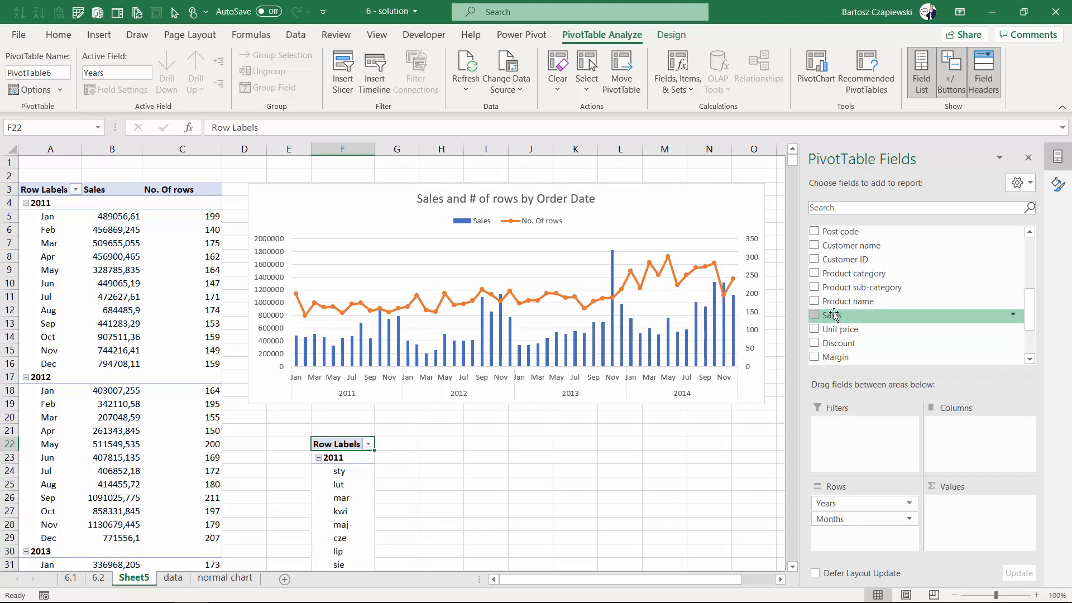
{"action": "left_click_drag", "start_coordinate": [832, 314], "coordinate": [956, 511]}
{"action": "scroll", "coordinate": [835, 284], "scroll_direction": "up", "scroll_amount": 5}
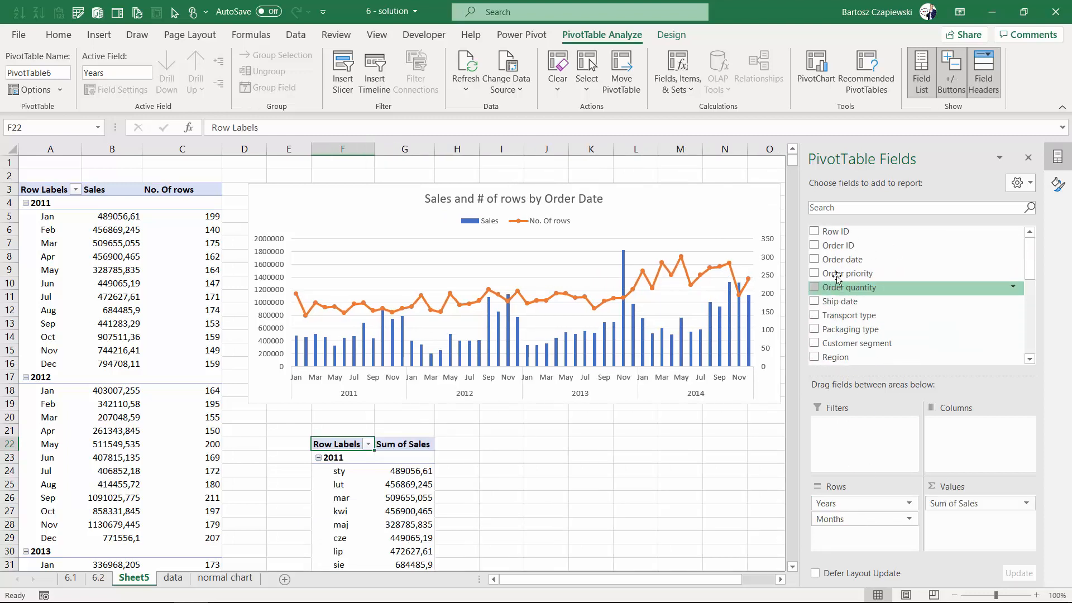
{"action": "left_click_drag", "start_coordinate": [838, 245], "coordinate": [983, 524]}
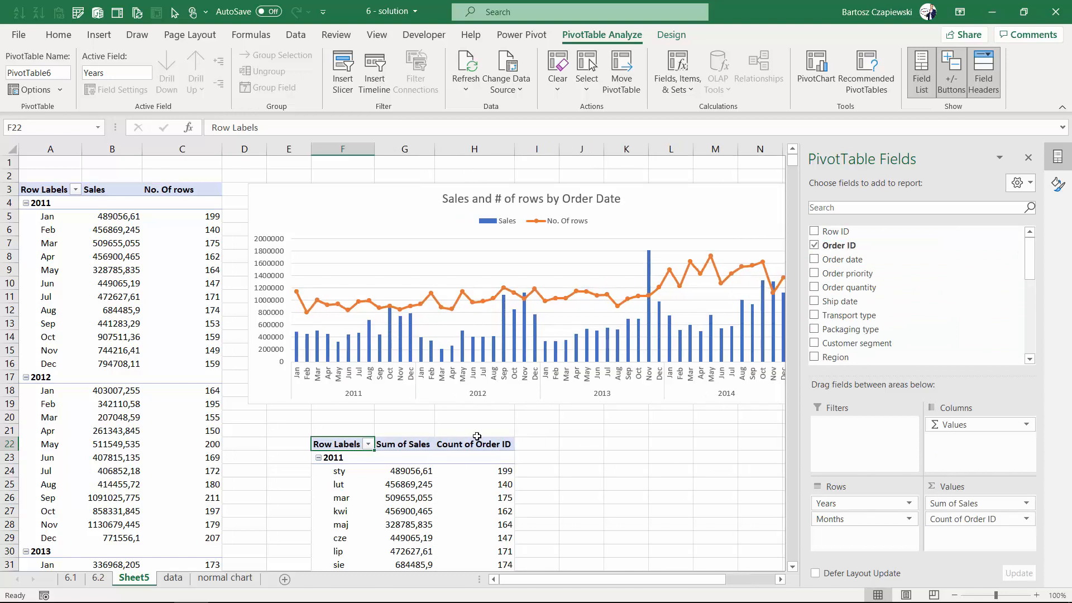
- Insert a 2-D clustered column PivotChart from the new PivotTable and move it just below the existing chart
{"action": "scroll", "coordinate": [424, 385], "scroll_direction": "down", "scroll_amount": 2}
{"action": "left_click", "coordinate": [405, 377]}
{"action": "left_click", "coordinate": [99, 34]}
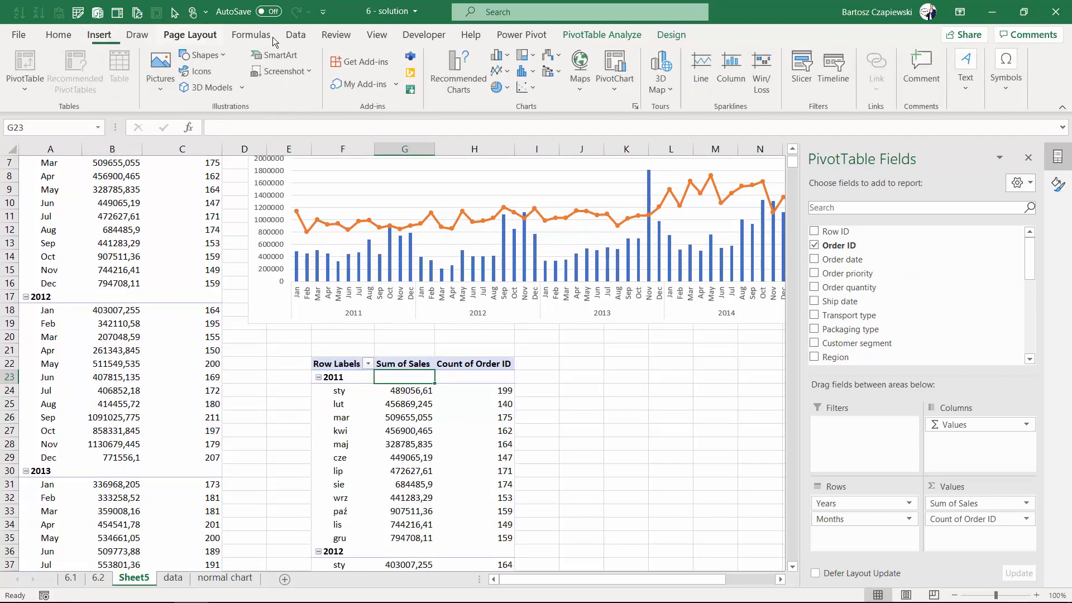
{"action": "left_click", "coordinate": [499, 55]}
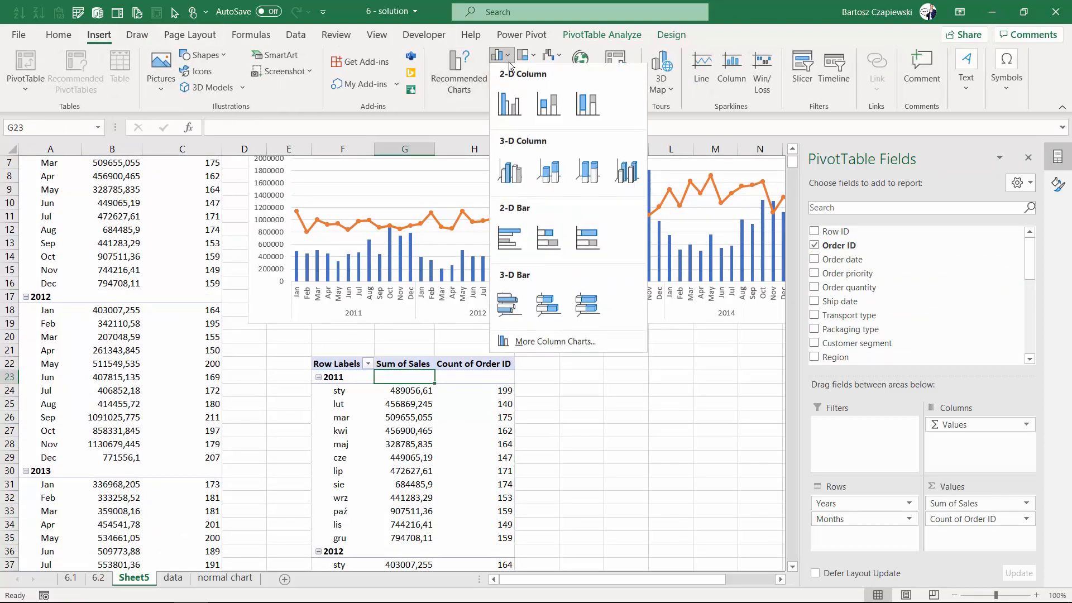
{"action": "left_click", "coordinate": [513, 109]}
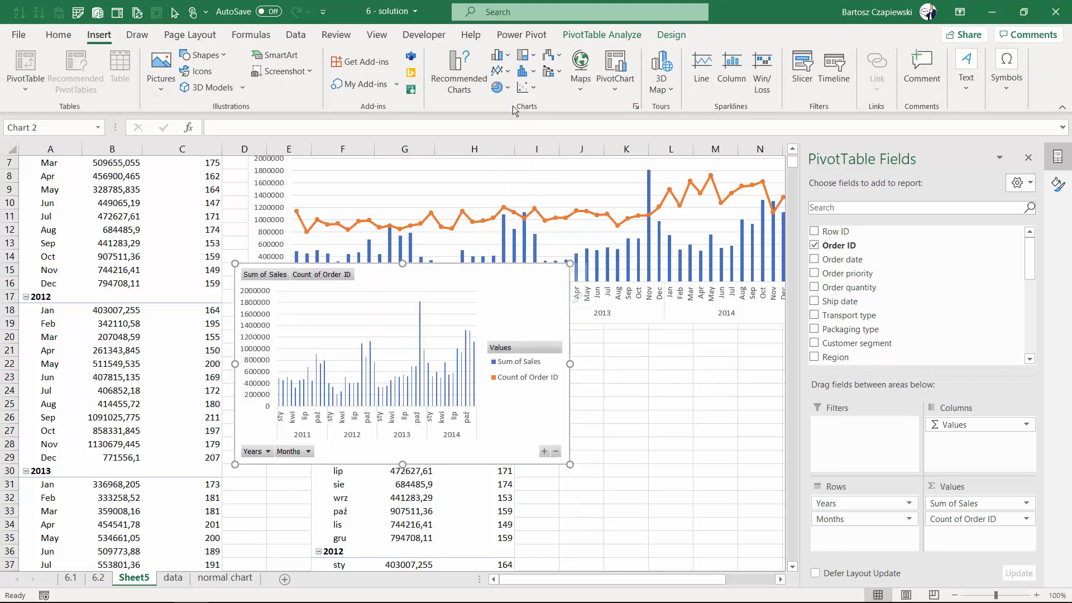
{"action": "left_click_drag", "start_coordinate": [504, 279], "coordinate": [543, 329]}
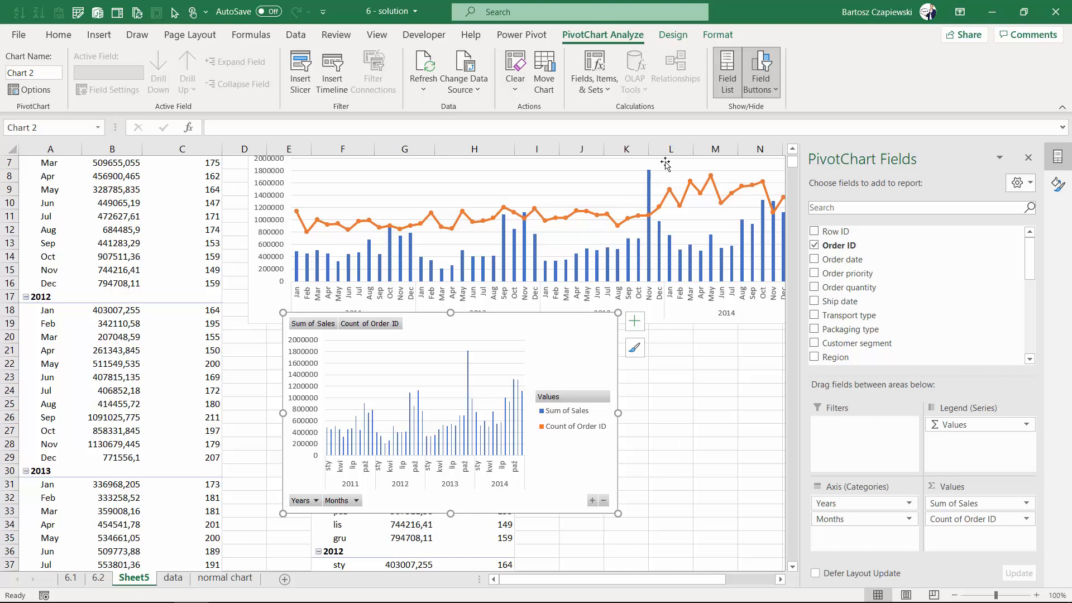
- Plot the Count of Order ID series of the new column chart on the secondary axis
{"action": "left_click", "coordinate": [487, 454]}
{"action": "left_click", "coordinate": [487, 453]}
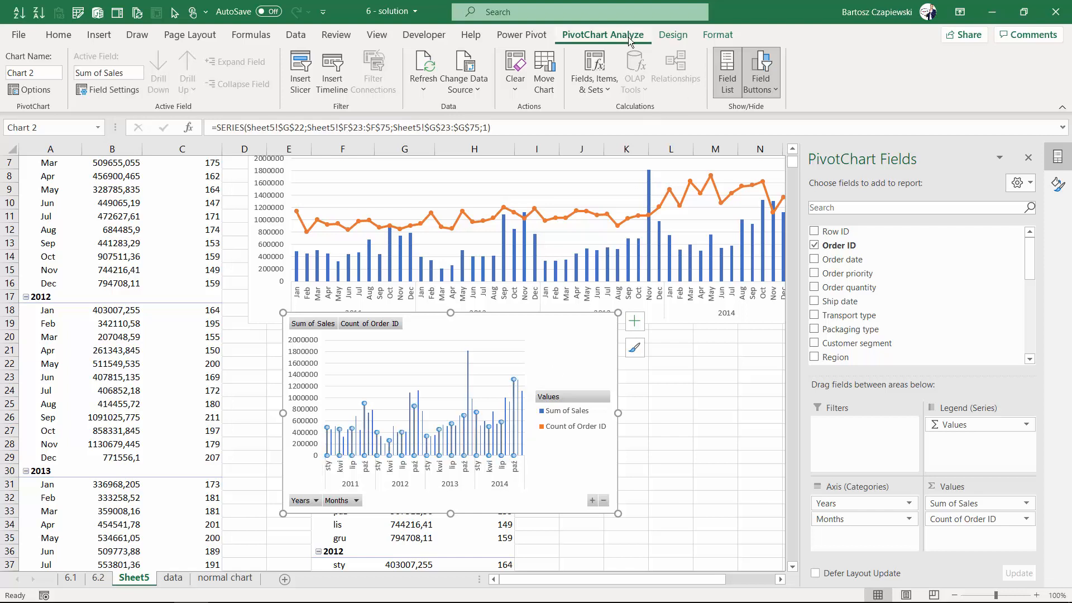
{"action": "left_click", "coordinate": [717, 35]}
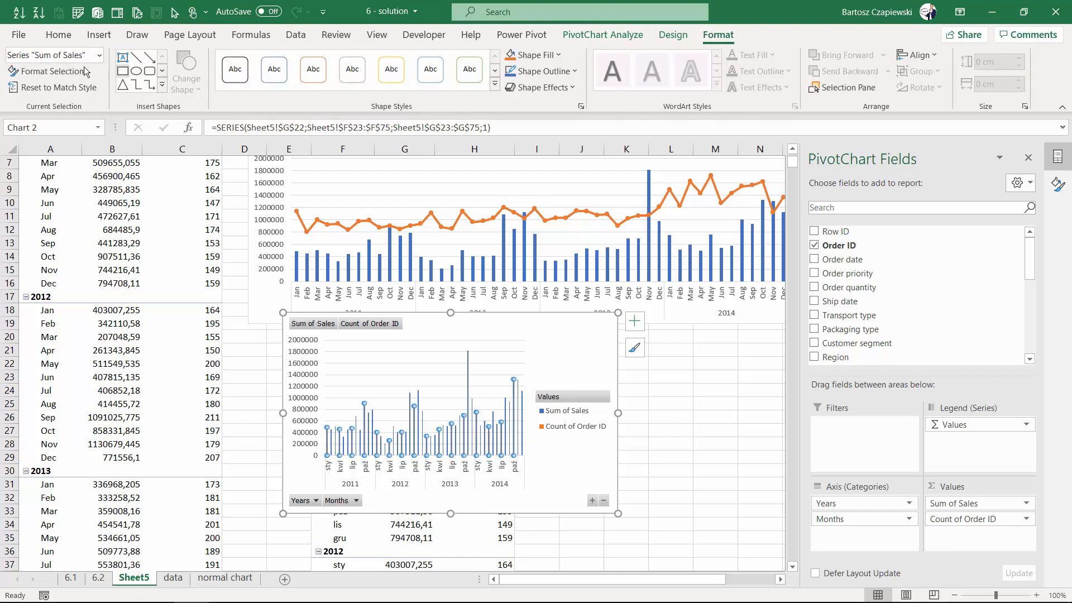
{"action": "left_click", "coordinate": [98, 54]}
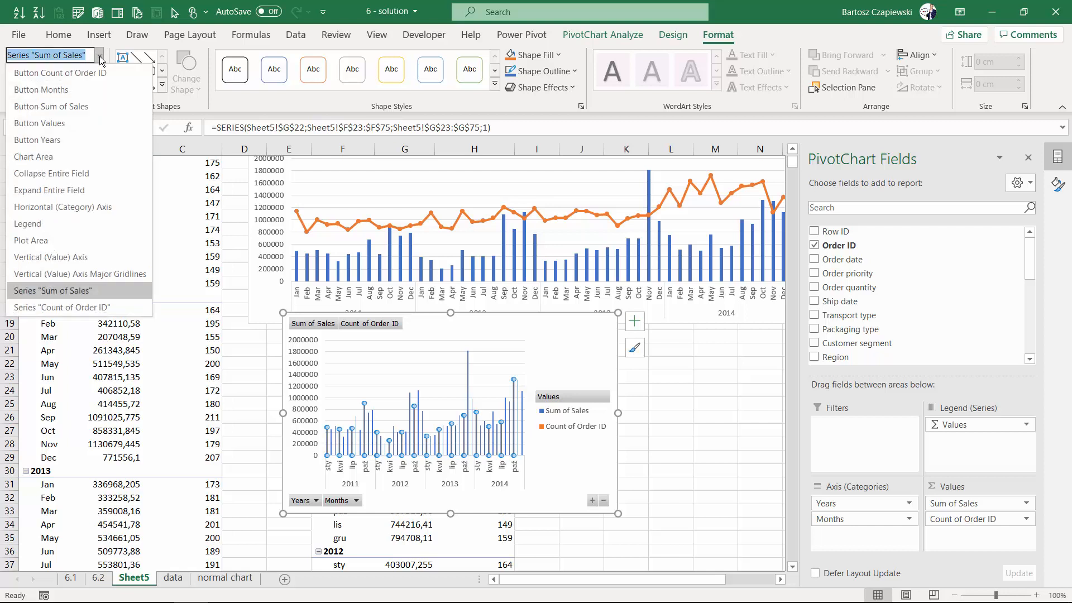
{"action": "left_click", "coordinate": [103, 308]}
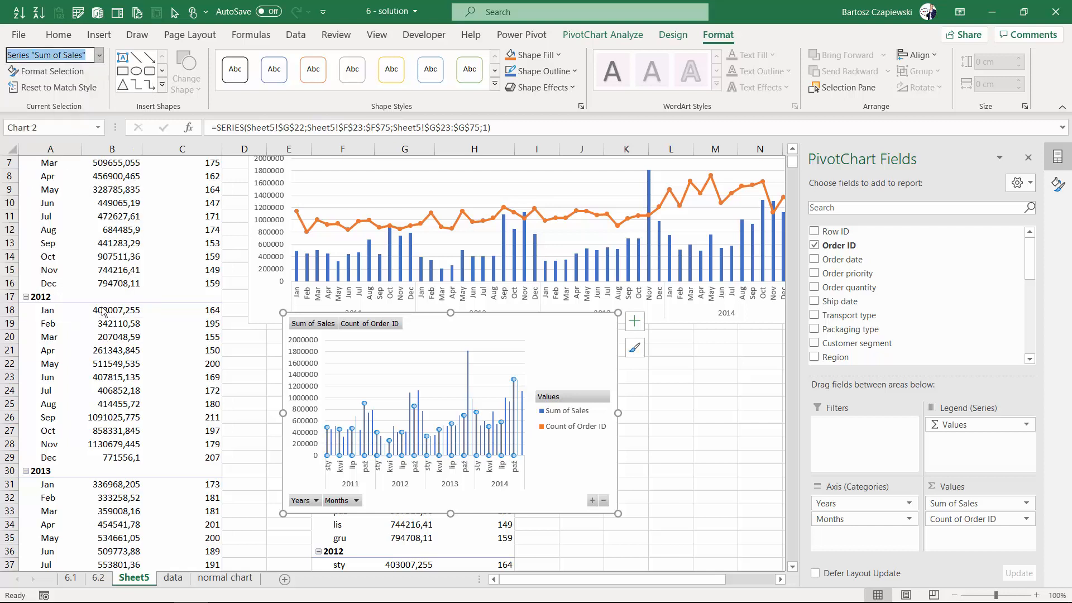
{"action": "right_click", "coordinate": [364, 452]}
{"action": "left_click", "coordinate": [450, 449]}
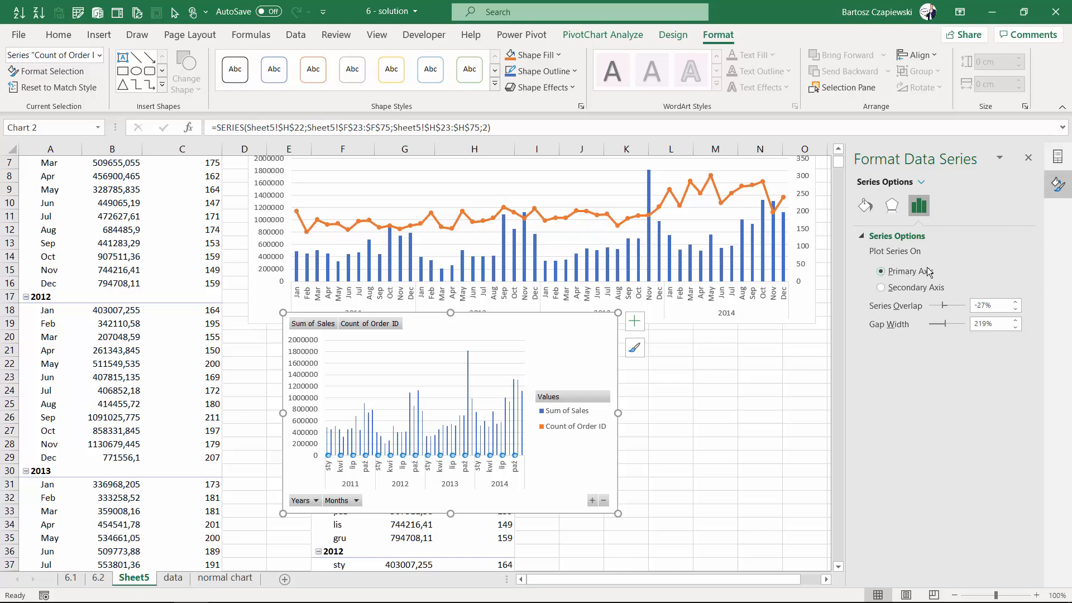
{"action": "left_click", "coordinate": [881, 287]}
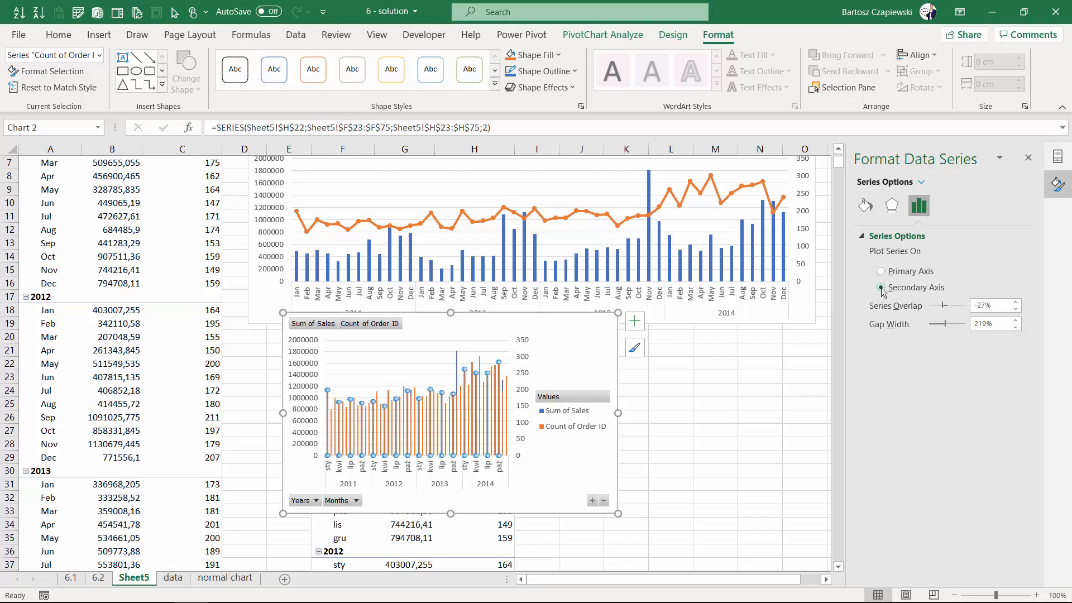
- Try to make the new chart a combo with Count of Order ID as a line on the secondary axis
{"action": "right_click", "coordinate": [487, 372]}
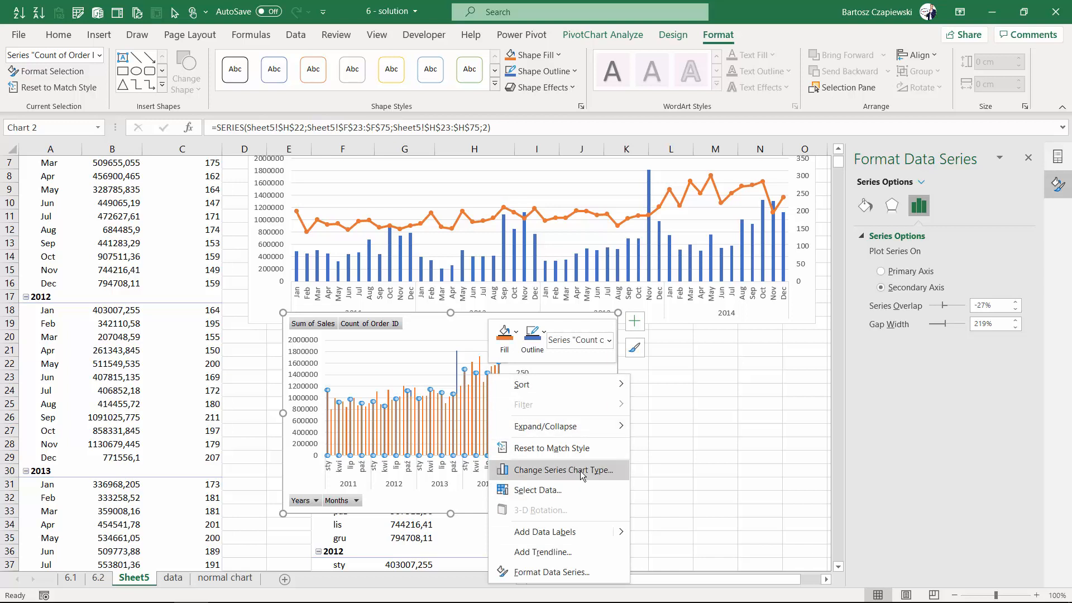
{"action": "left_click", "coordinate": [580, 471]}
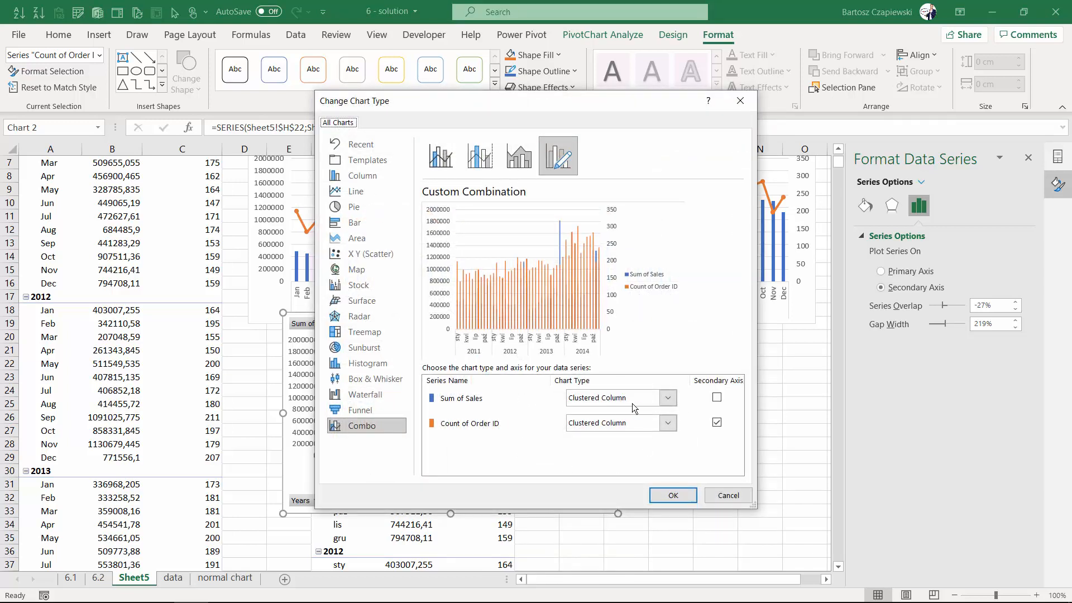
{"action": "left_click", "coordinate": [354, 190]}
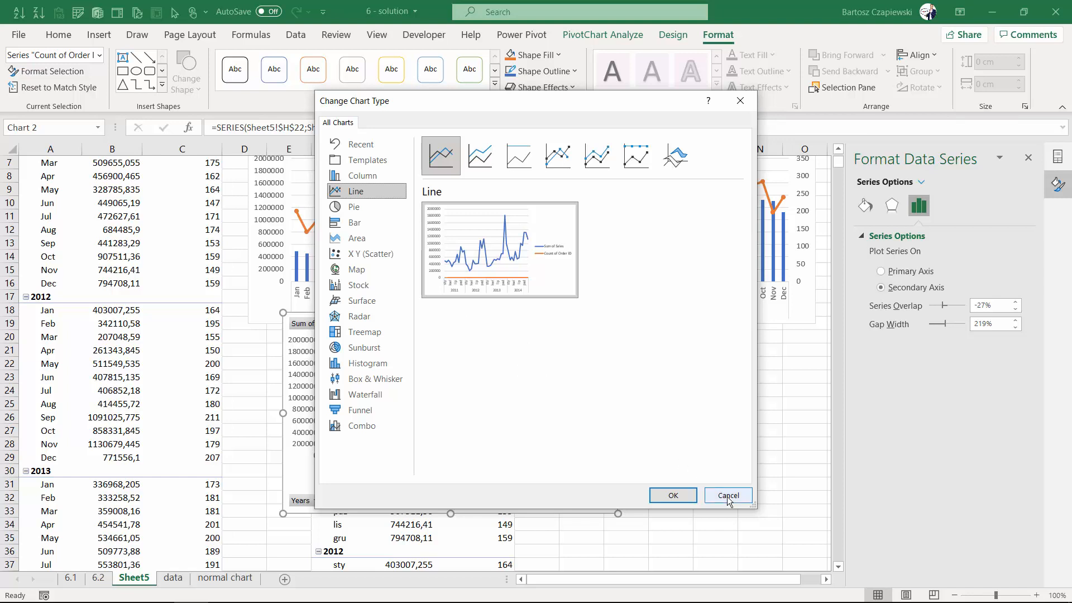
{"action": "left_click", "coordinate": [361, 427]}
{"action": "left_click", "coordinate": [716, 423]}
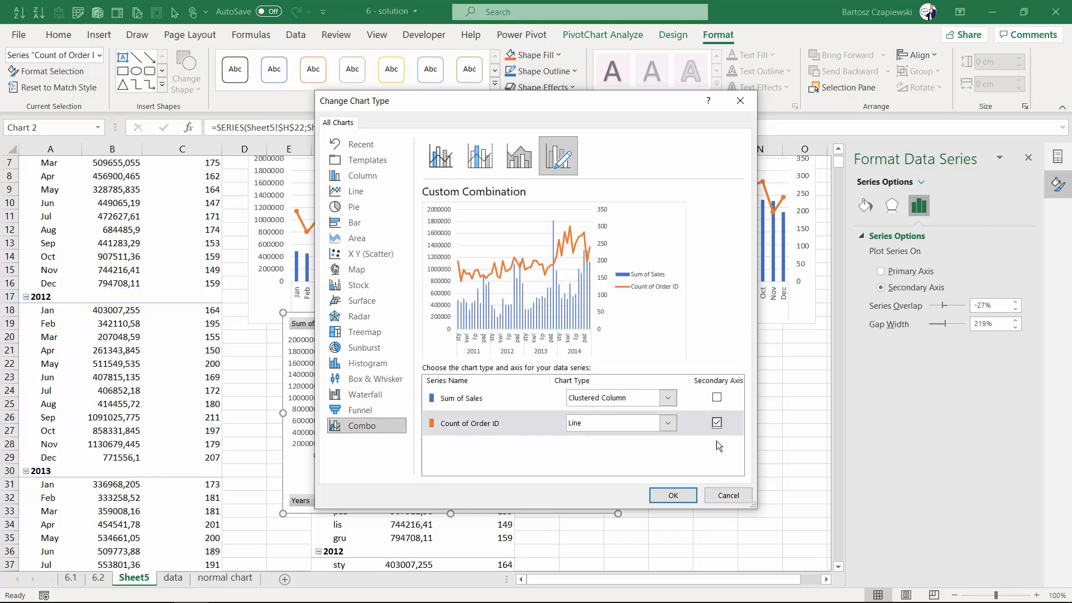
{"action": "left_click", "coordinate": [728, 495]}
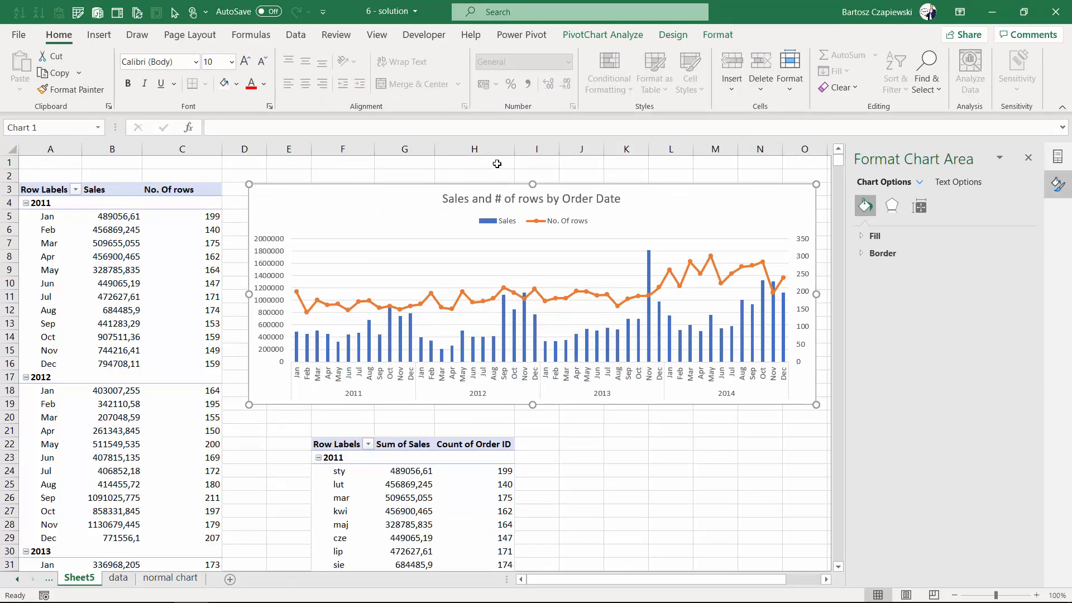
- Examine how the Sales and # of rows PivotChart previews as Column, Line, Pie, Bar and Area chart types
{"action": "left_click", "coordinate": [608, 35]}
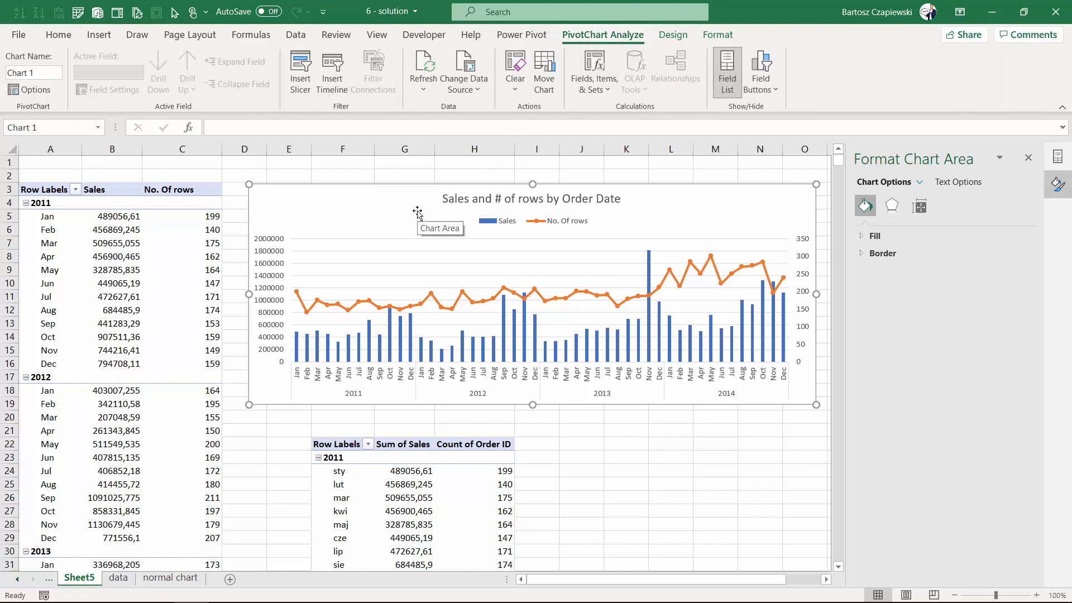
{"action": "left_click", "coordinate": [101, 35]}
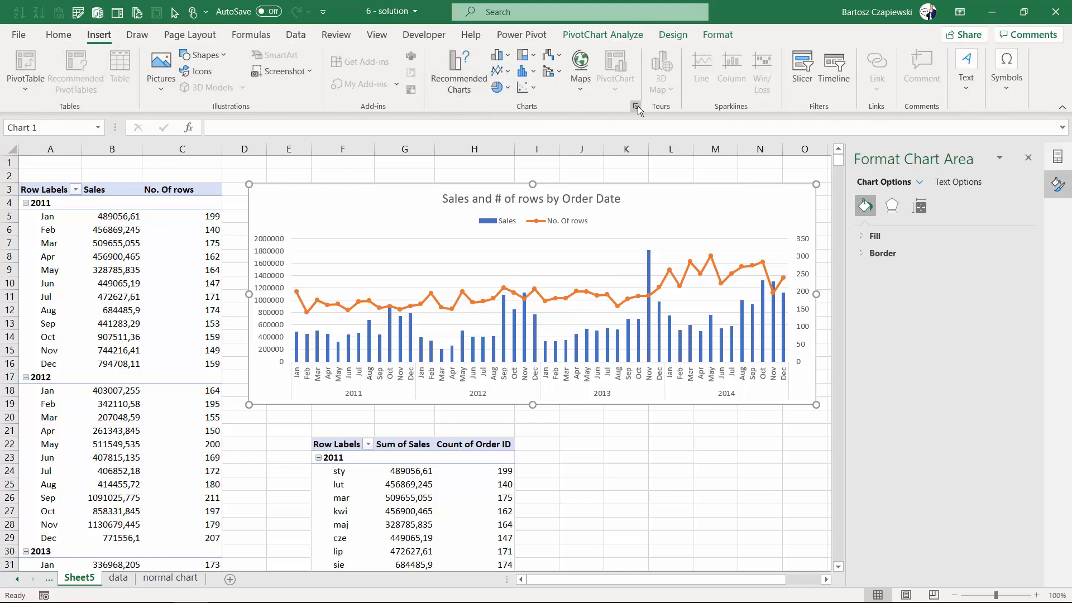
{"action": "left_click", "coordinate": [637, 106]}
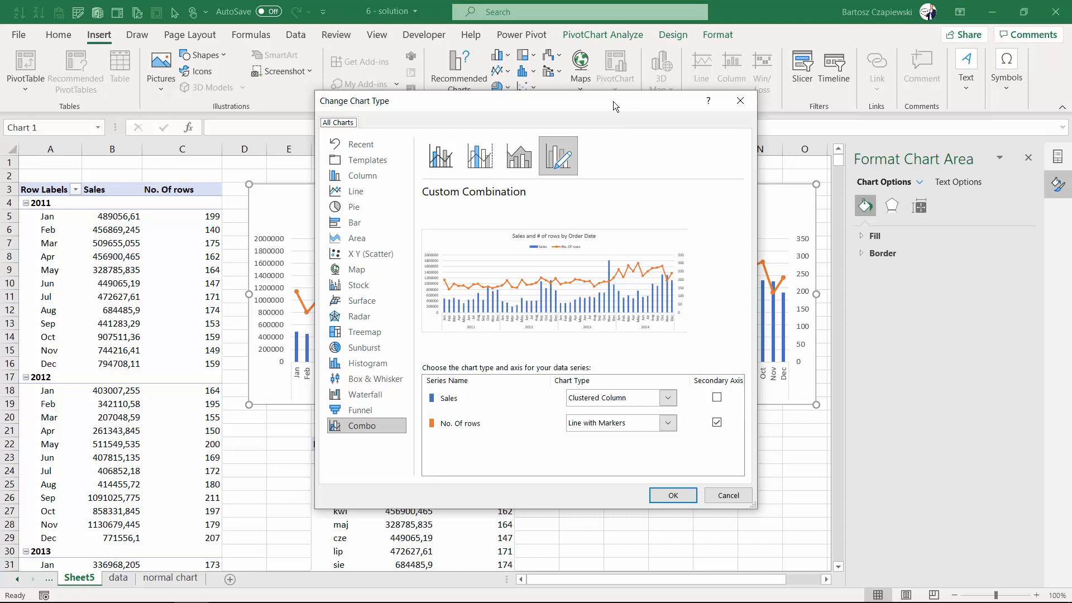
{"action": "left_click", "coordinate": [363, 178]}
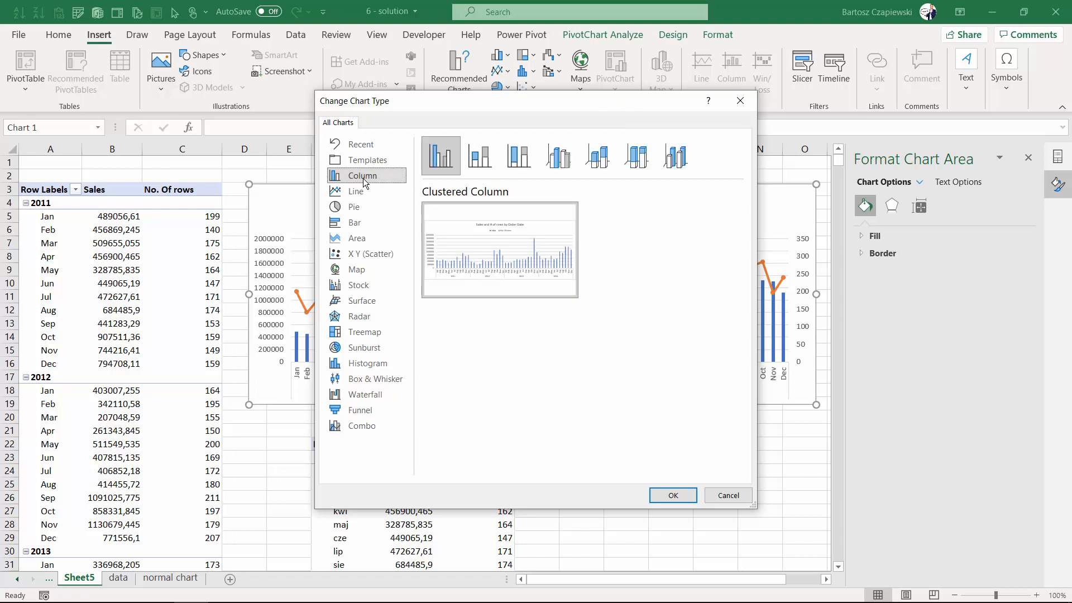
{"action": "left_click", "coordinate": [361, 194]}
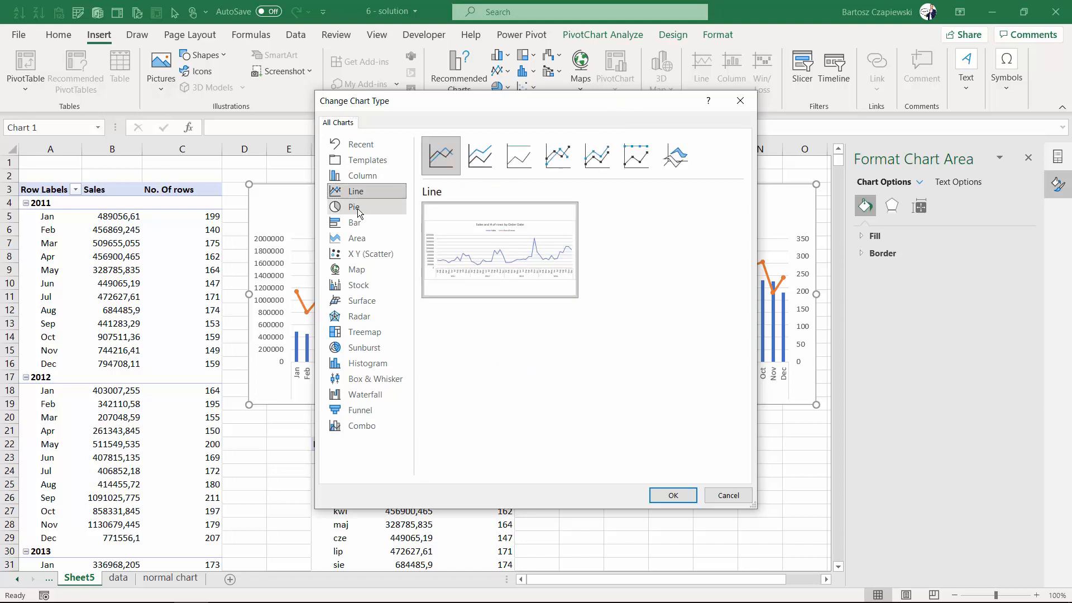
{"action": "left_click", "coordinate": [357, 209]}
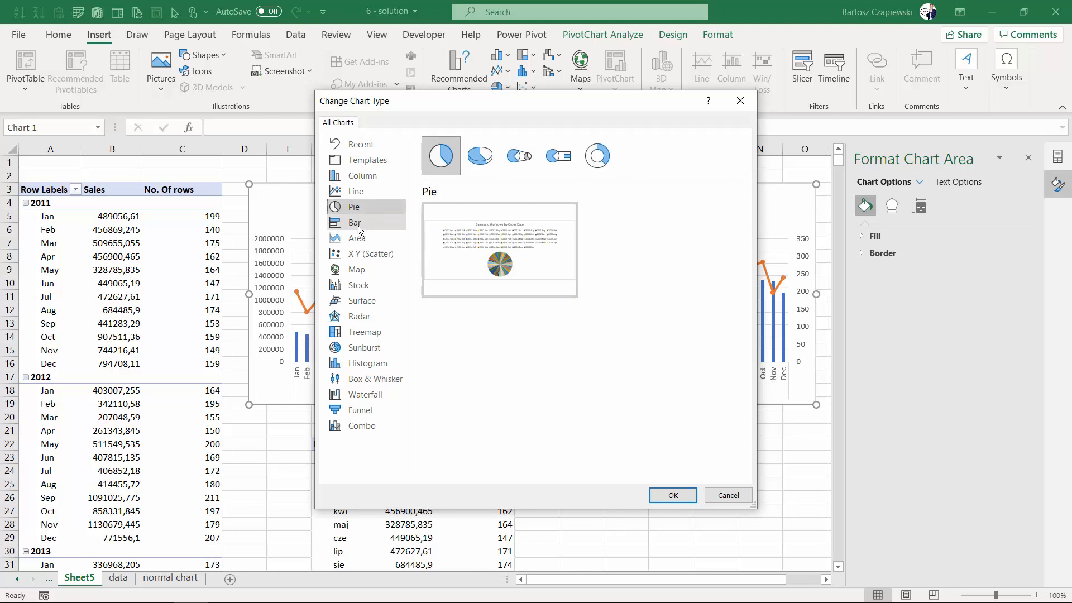
{"action": "left_click", "coordinate": [359, 225]}
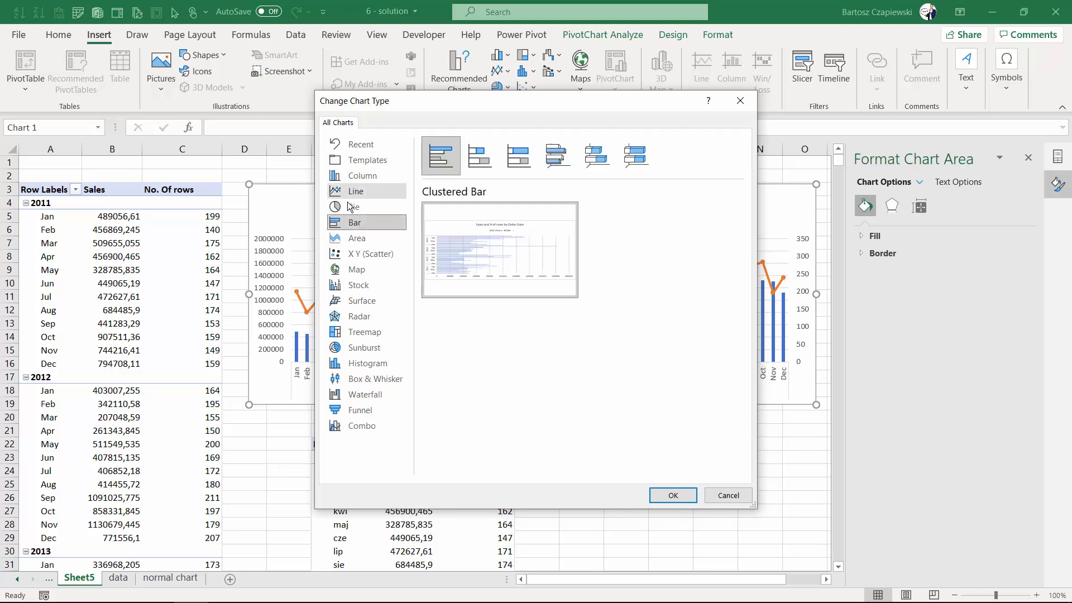
{"action": "left_click", "coordinate": [360, 242]}
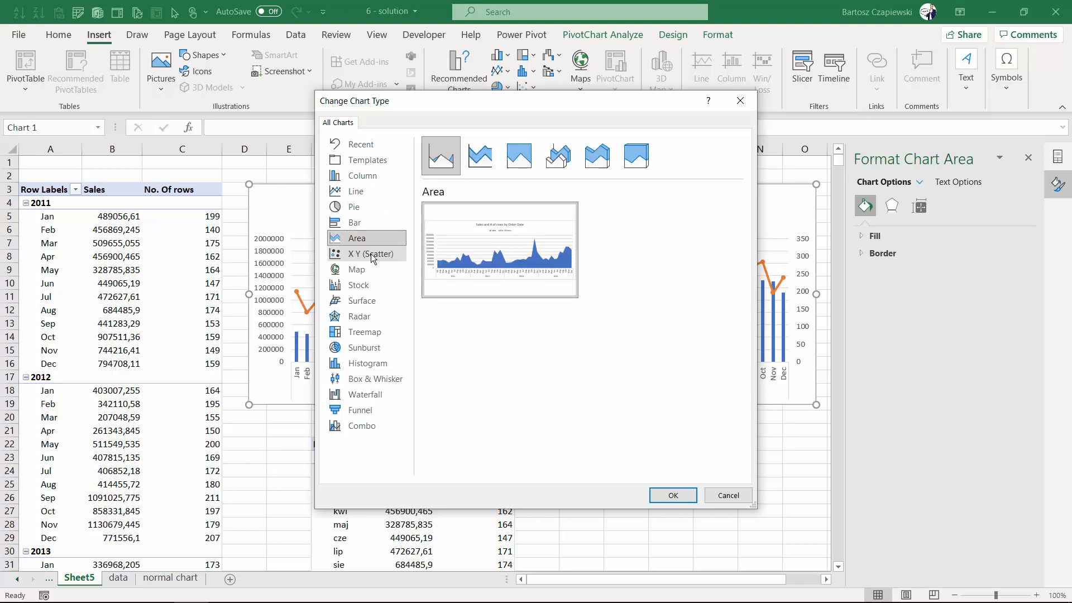
- Check whether Scatter, Map, Treemap, Sunburst, Histogram, Box & Whisker, Waterfall and Funnel chart types are available for the PivotChart
{"action": "left_click", "coordinate": [370, 254]}
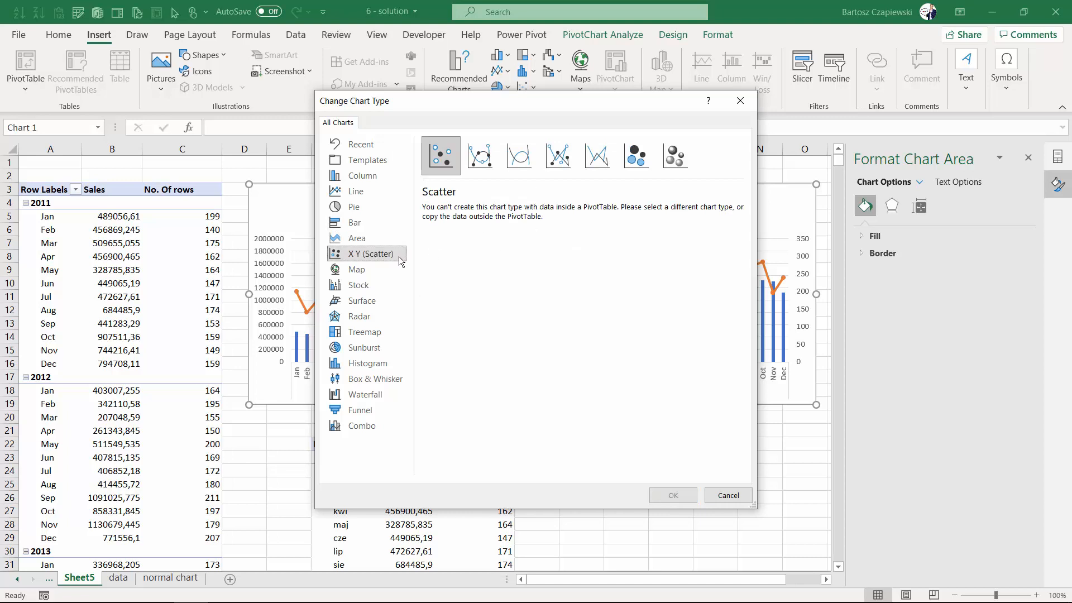
{"action": "left_click", "coordinate": [367, 273]}
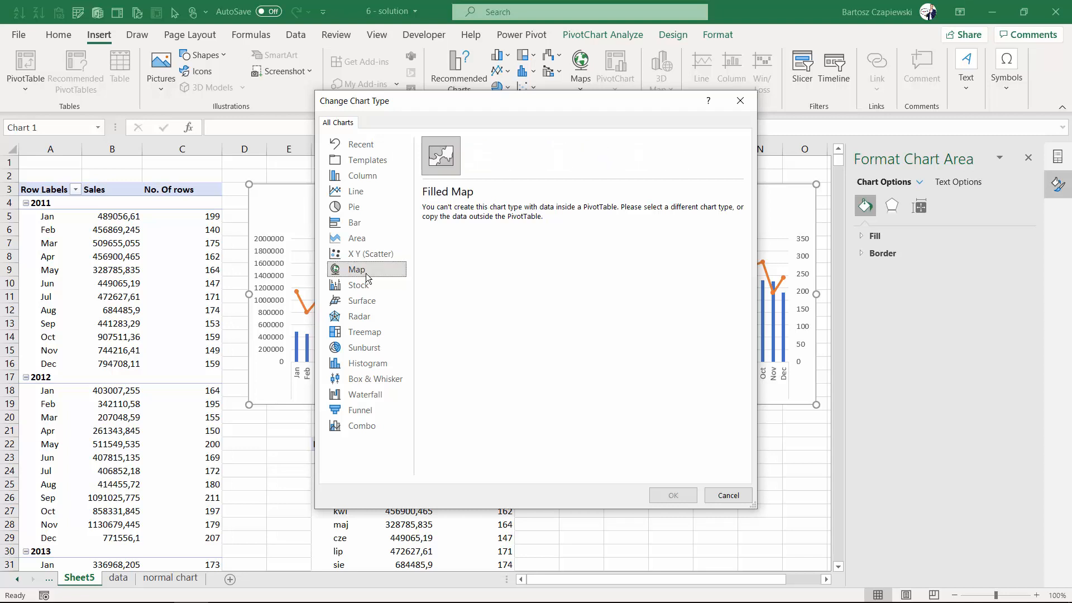
{"action": "left_click", "coordinate": [388, 331]}
{"action": "left_click", "coordinate": [384, 347]}
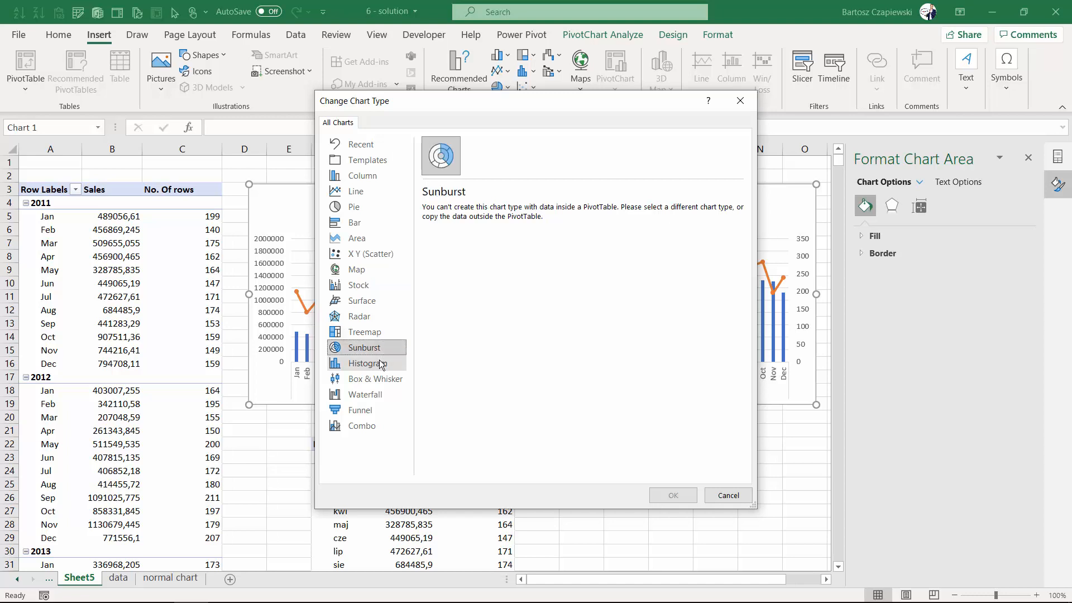
{"action": "left_click", "coordinate": [379, 361]}
{"action": "left_click", "coordinate": [480, 156]}
{"action": "left_click", "coordinate": [370, 379]}
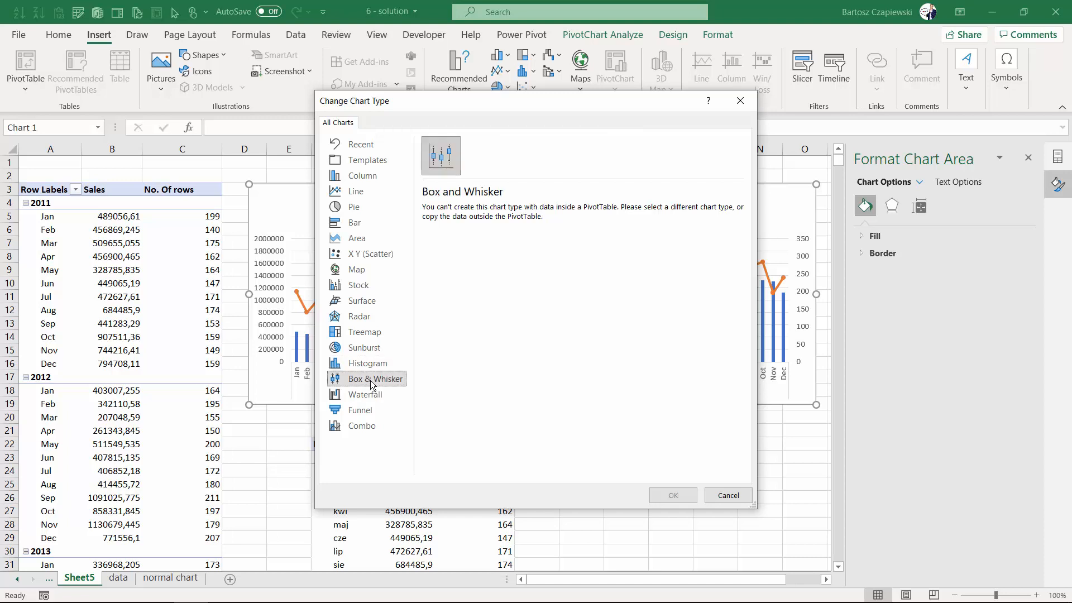
{"action": "left_click", "coordinate": [366, 395]}
{"action": "left_click", "coordinate": [366, 410]}
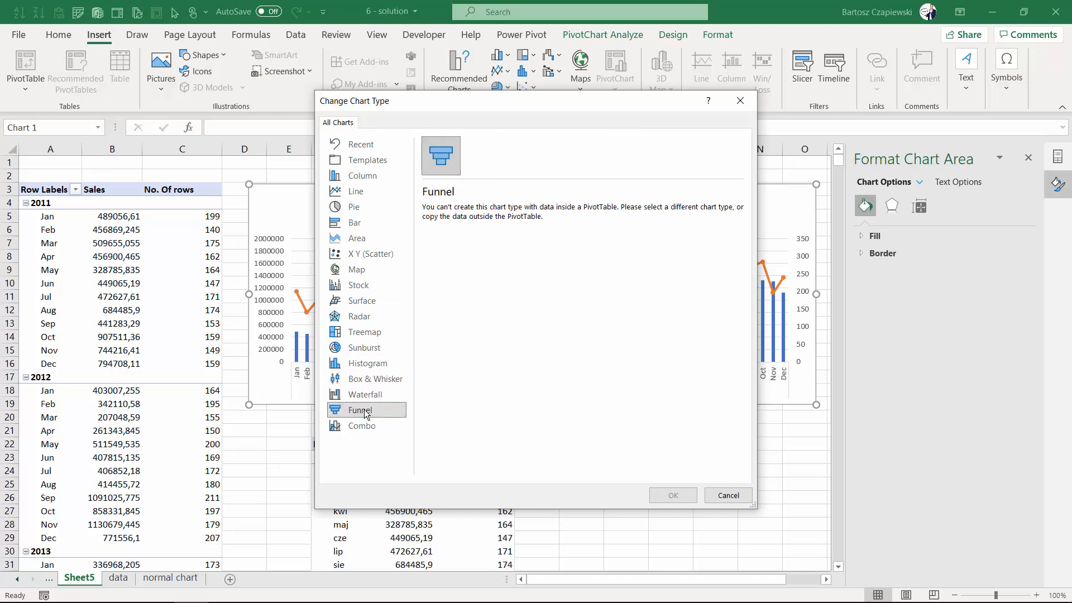